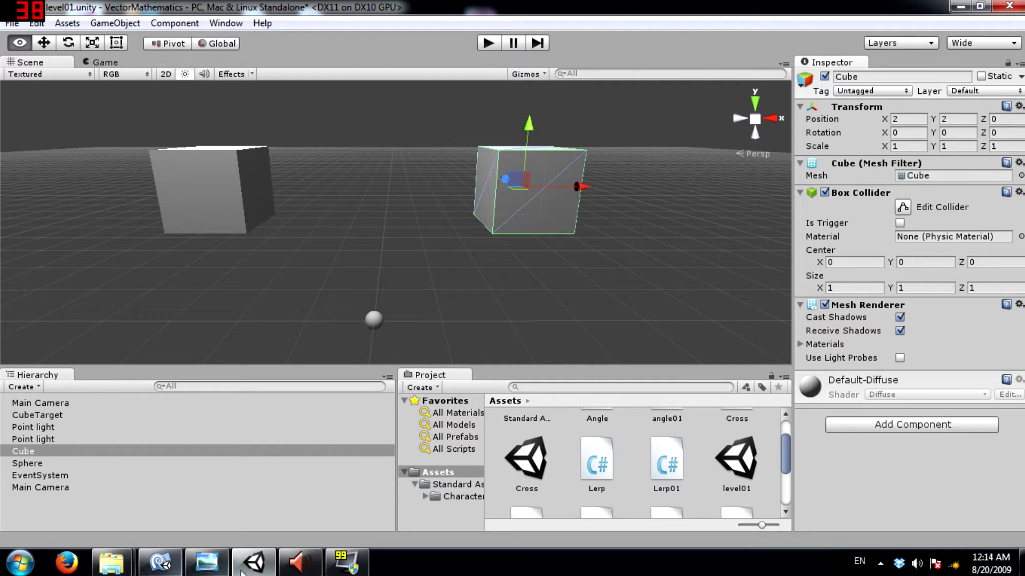
Step: Examine the degree circle image in Windows Photo Viewer, and return to Unity to inspect the sphere between the two cubes
{"action": "left_click", "coordinate": [193, 568]}
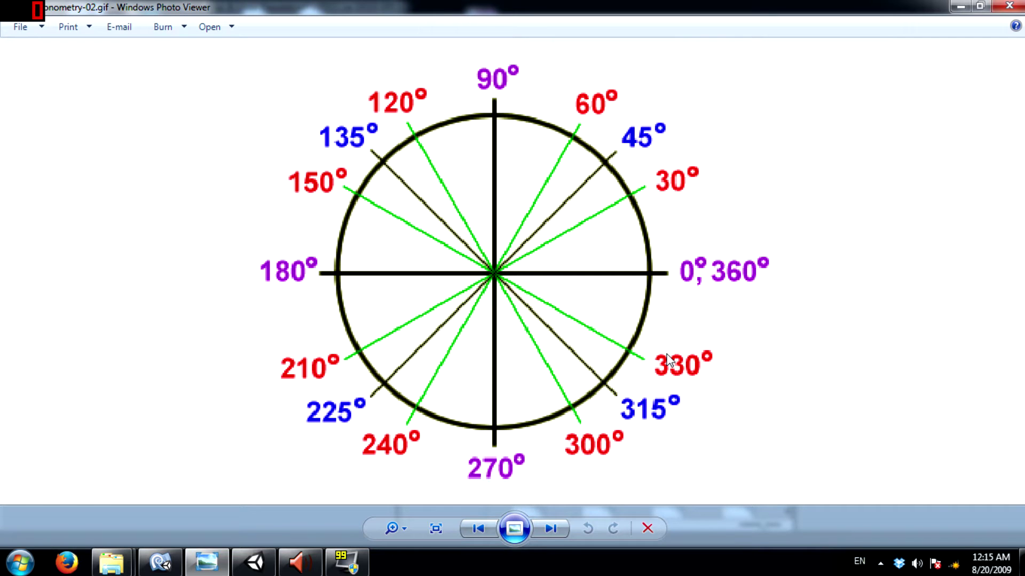
{"action": "key", "text": "alt+F4"}
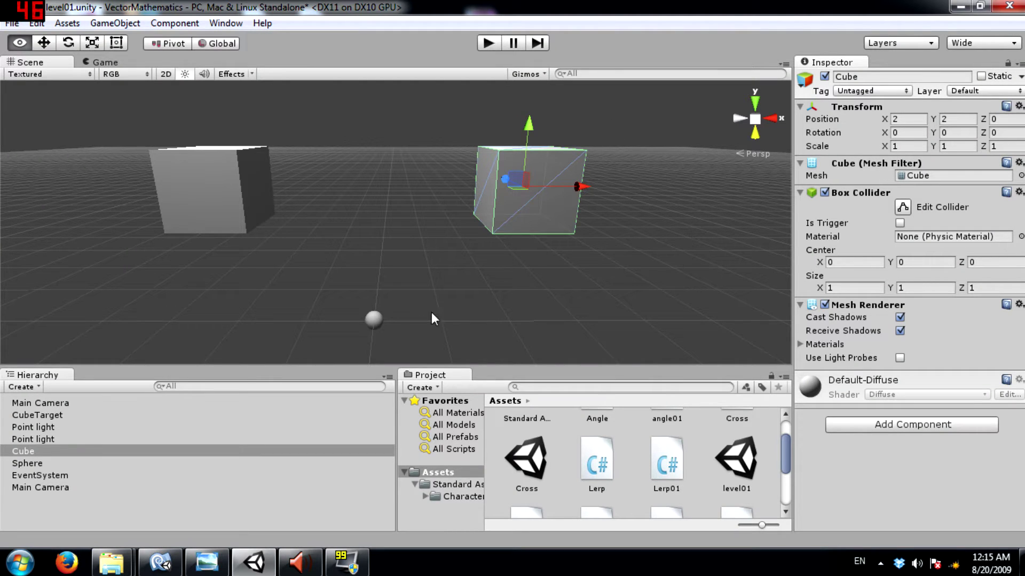
{"action": "left_click", "coordinate": [363, 193]}
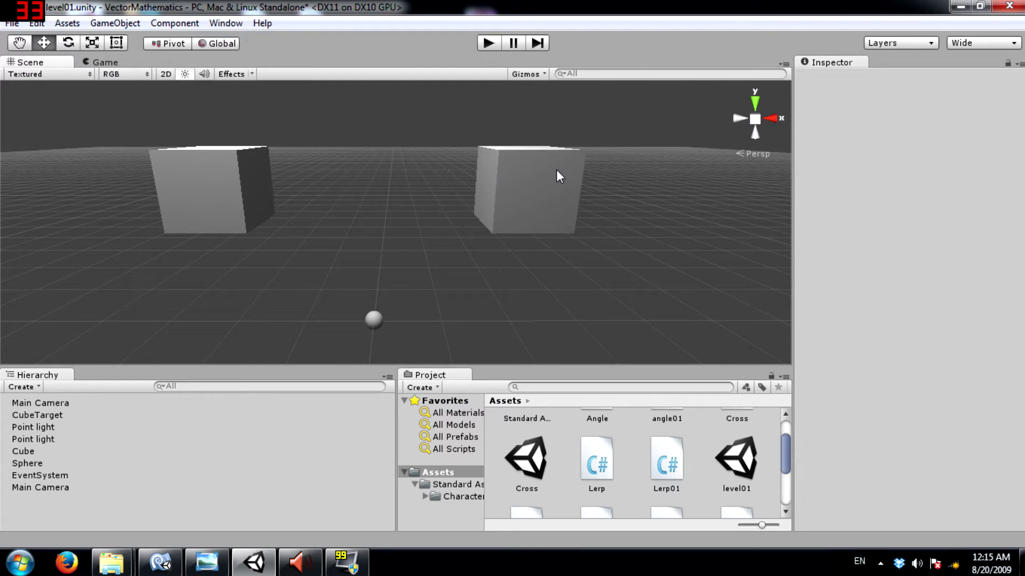
{"action": "left_click", "coordinate": [375, 320]}
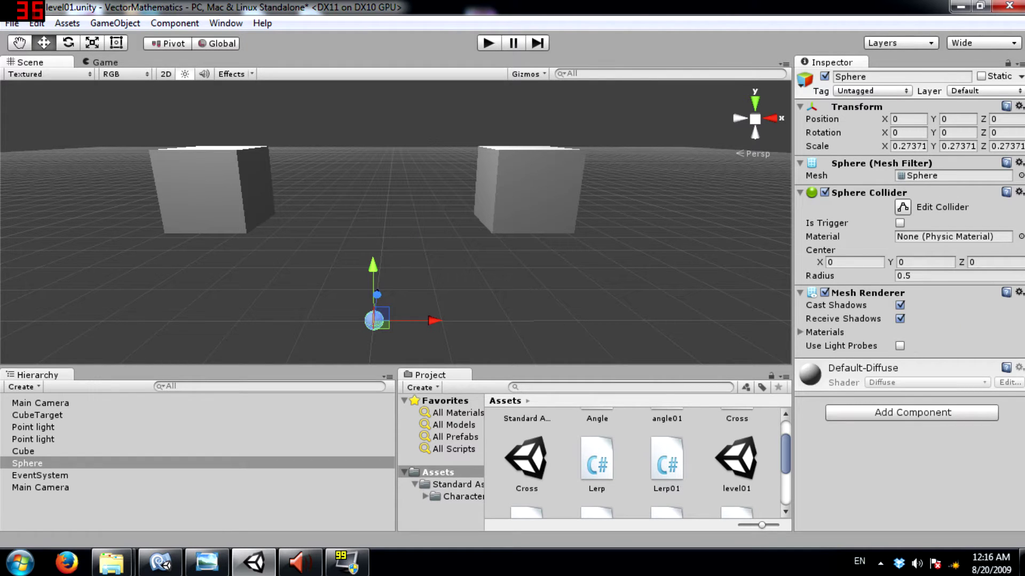
Step: Create a new CSharp script named angle02 and attach it to the Cube
{"action": "left_click", "coordinate": [518, 192]}
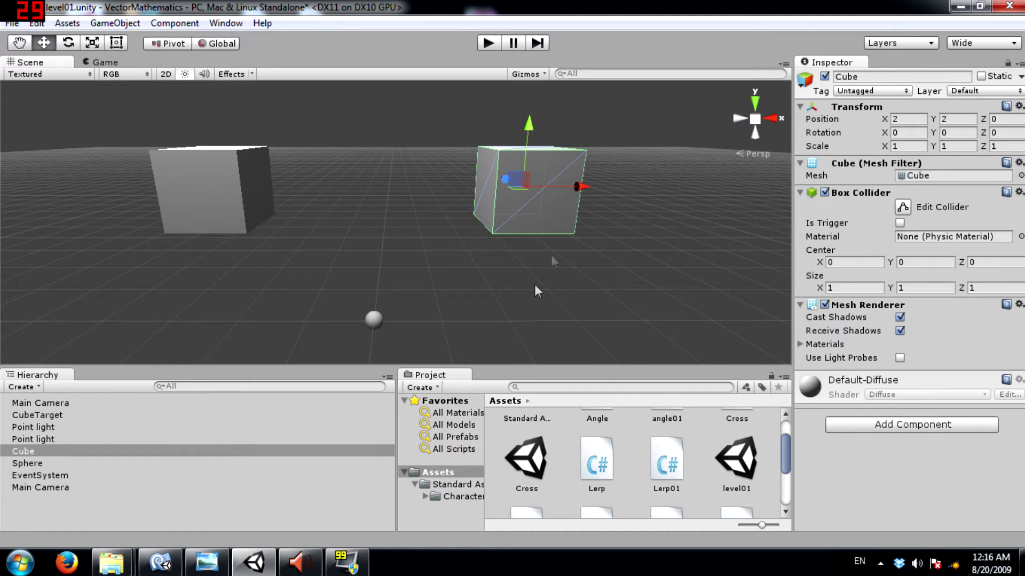
{"action": "left_click", "coordinate": [911, 427]}
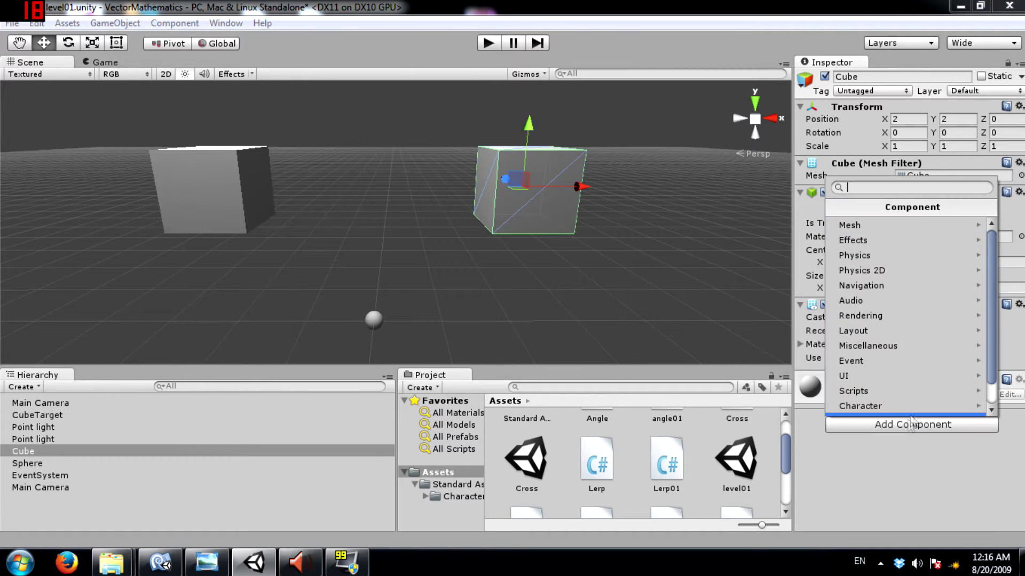
{"action": "scroll", "coordinate": [911, 413], "scroll_direction": "down", "scroll_amount": 1}
{"action": "left_click", "coordinate": [906, 409]}
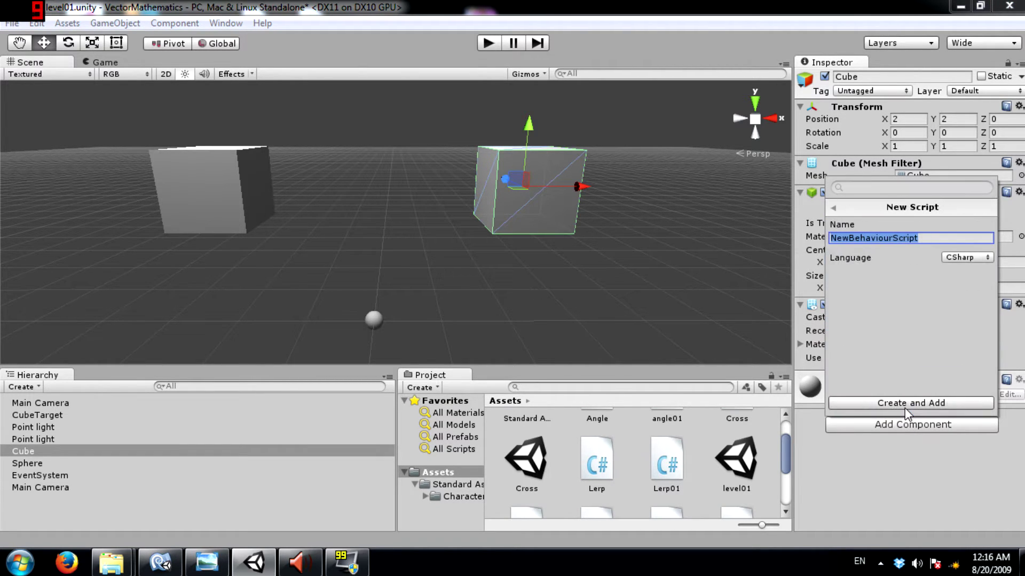
{"action": "type", "text": "angle0"}
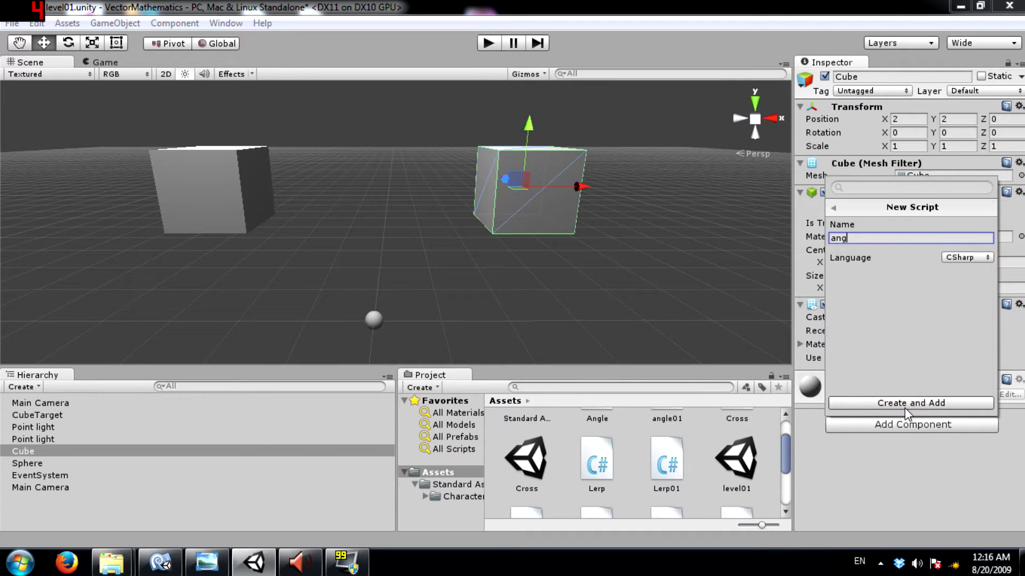
{"action": "type", "text": "2"}
{"action": "left_click", "coordinate": [904, 405]}
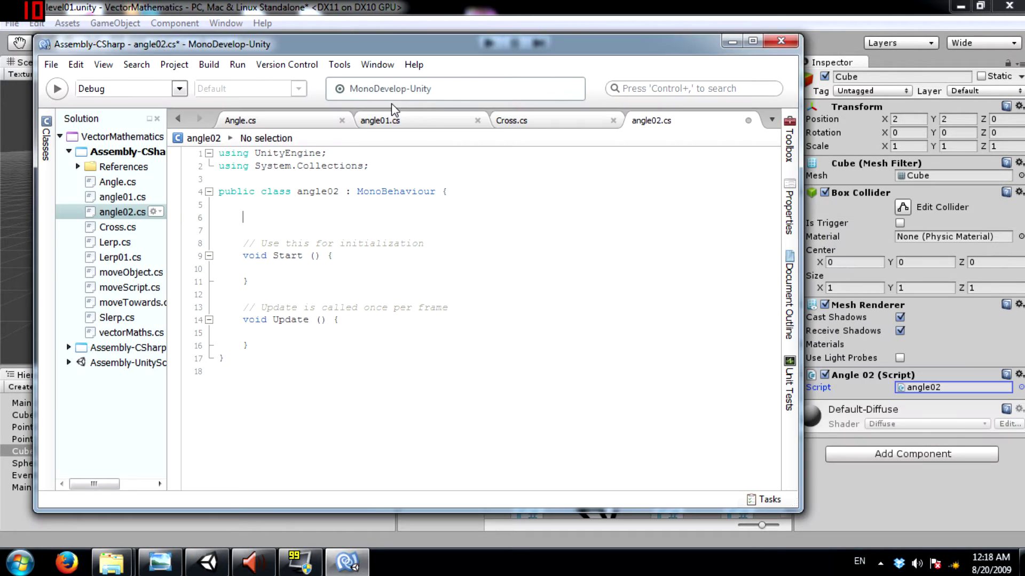
Step: Declare the fields "public Transform target;" and "public float angle;" in the angle02 class
{"action": "type", "text": "public tr"}
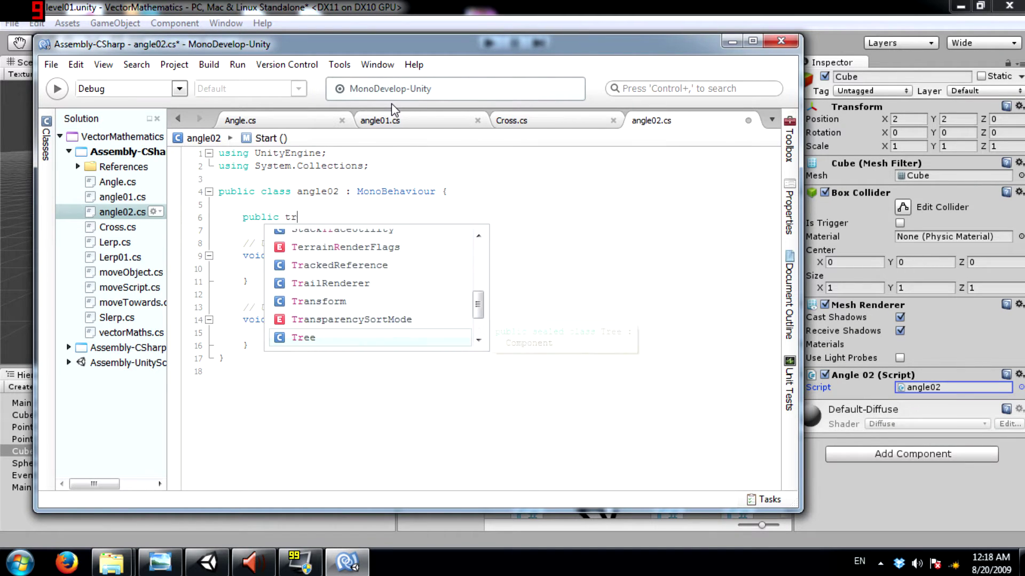
{"action": "key", "text": "Up"}
{"action": "key", "text": "Return"}
{"action": "type", "text": "targ"}
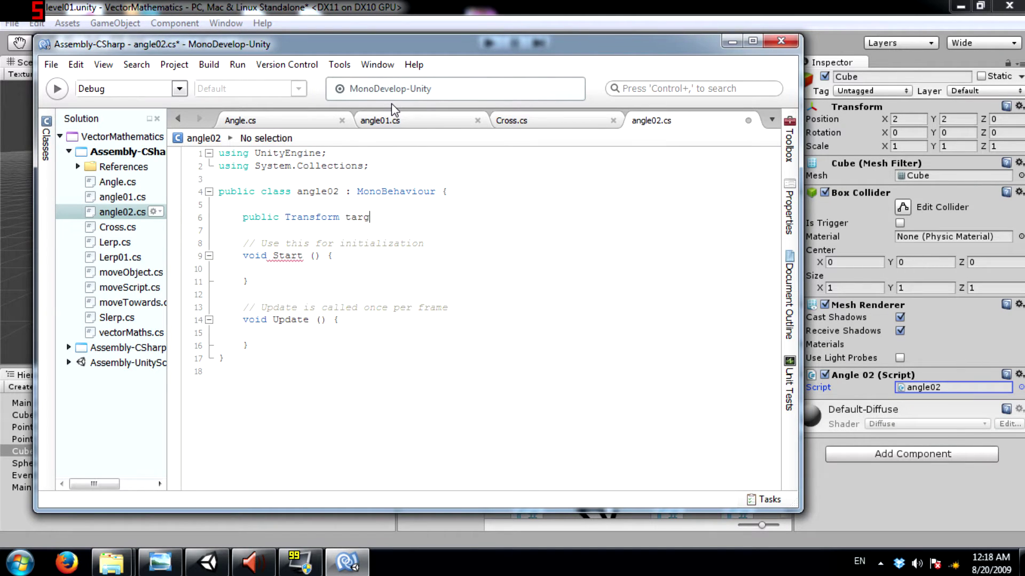
{"action": "type", "text": "et01"}
{"action": "key", "text": "BackSpace"}
{"action": "key", "text": "BackSpace"}
{"action": "type", "text": ";"}
{"action": "key", "text": "Return"}
{"action": "type", "text": "public float "}
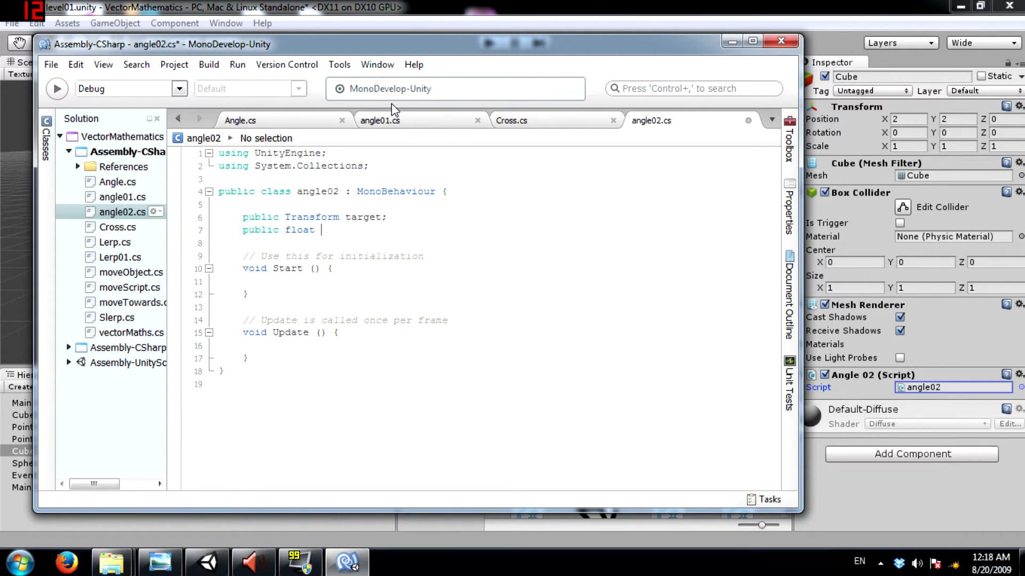
{"action": "type", "text": "angle;"}
Step: Add "angle = Vector3.Angle (transform.position, target.position);" inside the Update method and save the script
{"action": "key", "text": "Down"}
{"action": "key", "text": "Down"}
{"action": "key", "text": "Down"}
{"action": "key", "text": "Down"}
{"action": "key", "text": "Down"}
{"action": "key", "text": "Down"}
{"action": "key", "text": "Down"}
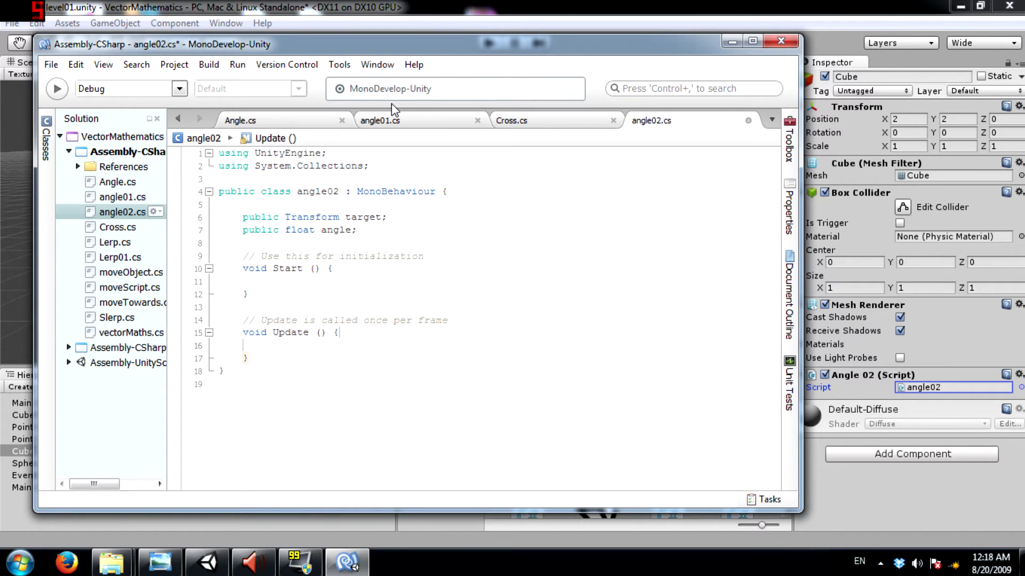
{"action": "key", "text": "Return"}
{"action": "key", "text": "Return"}
{"action": "type", "text": "an"}
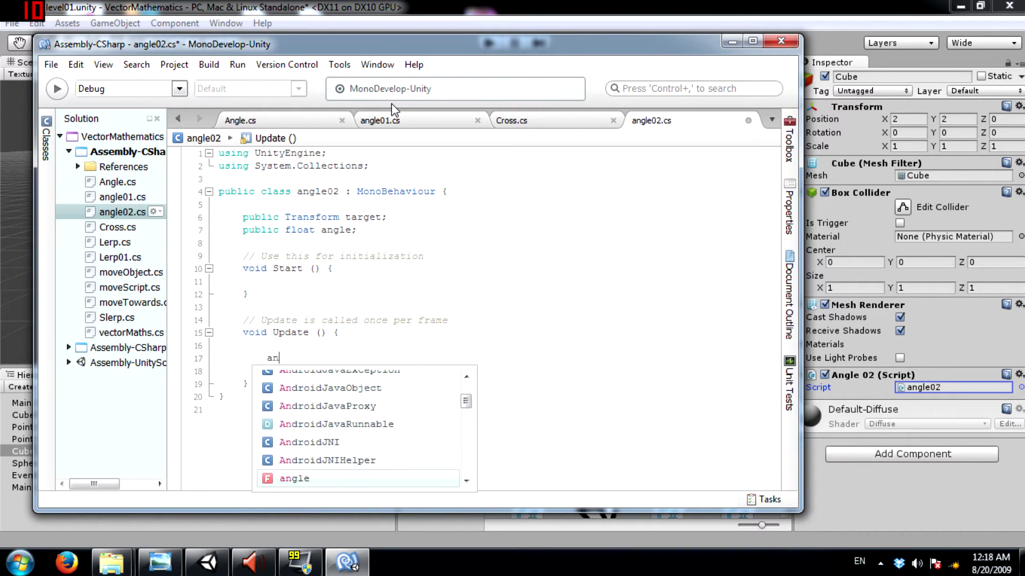
{"action": "type", "text": "gle = v"}
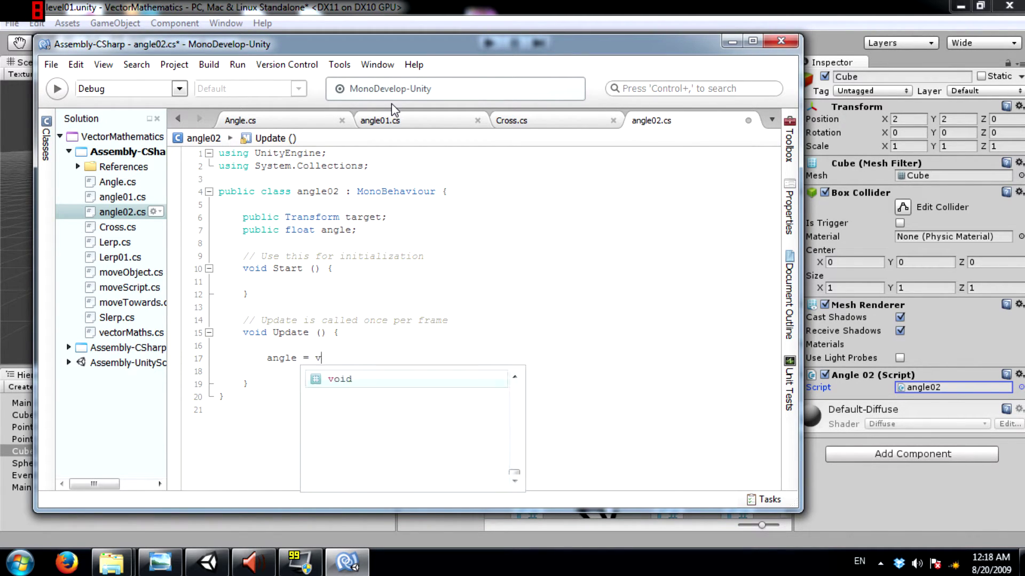
{"action": "type", "text": "ector3.Angle ("}
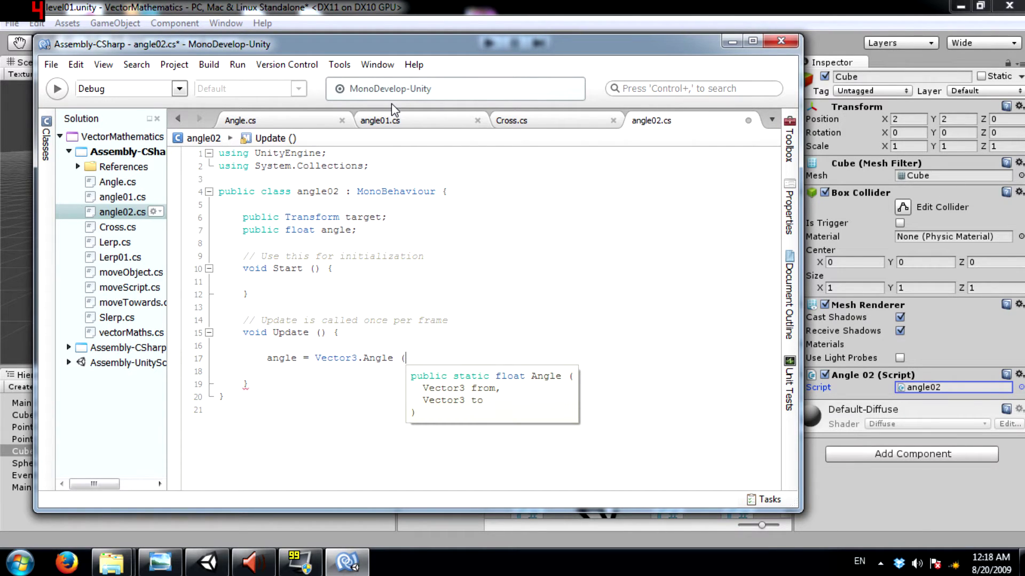
{"action": "type", "text": "transform.pos"}
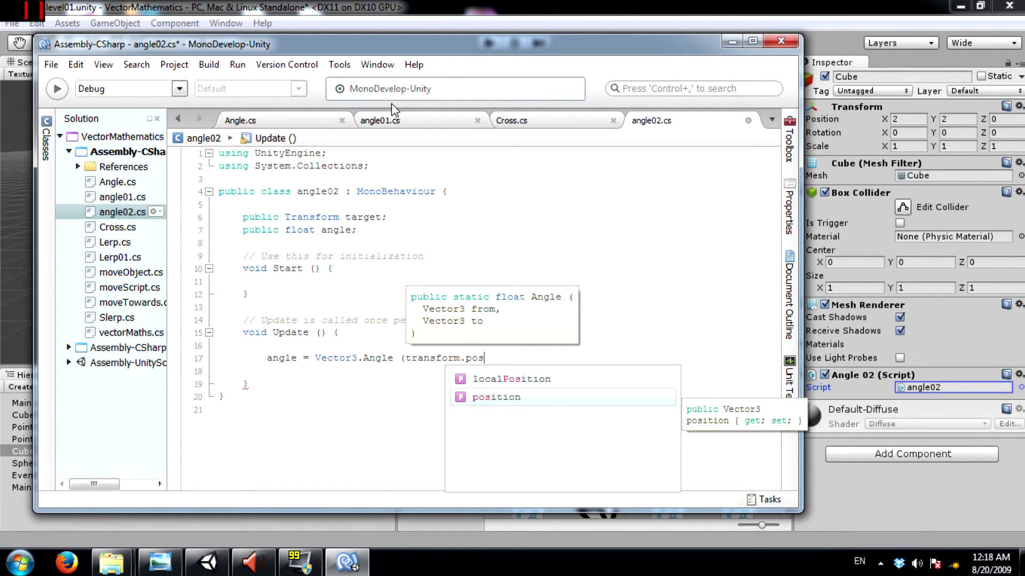
{"action": "type", "text": "ition, "}
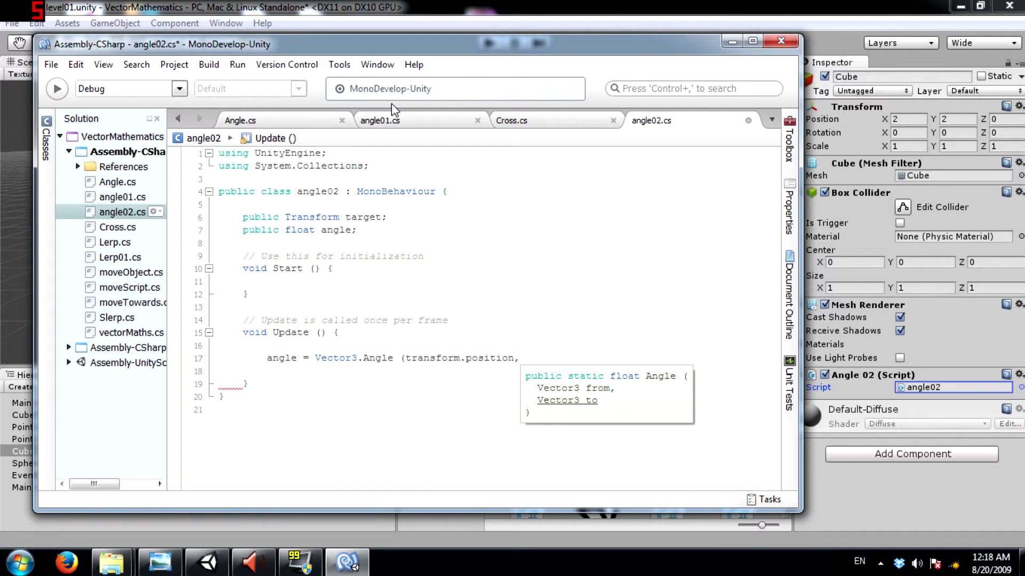
{"action": "type", "text": "target.po"}
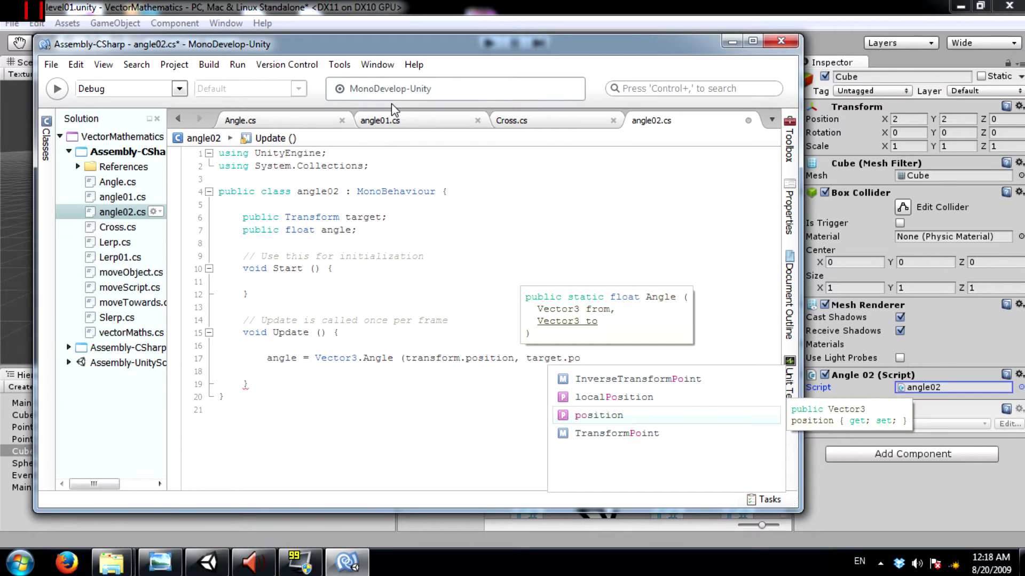
{"action": "type", "text": "sition);"}
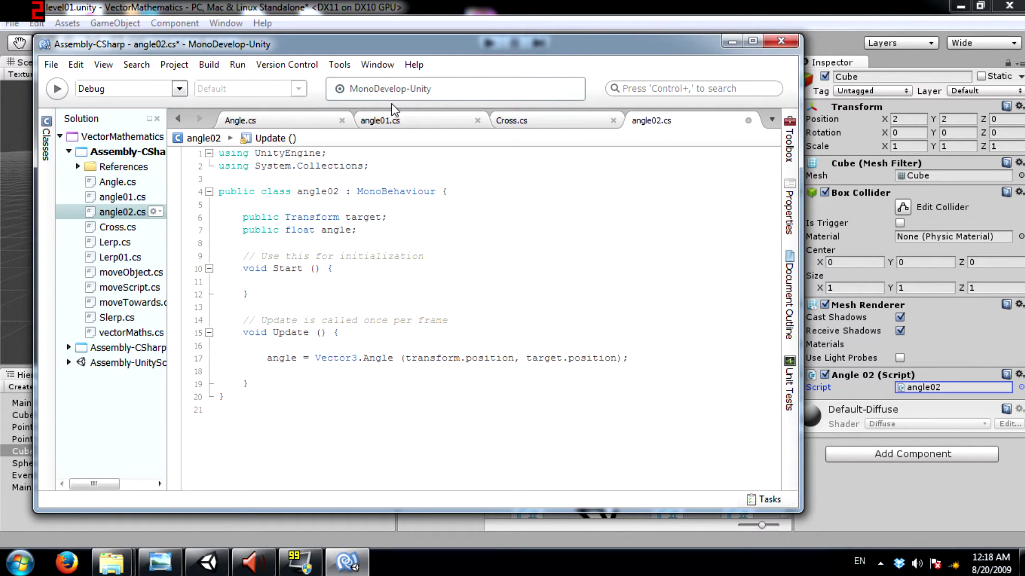
{"action": "key", "text": "ctrl+s"}
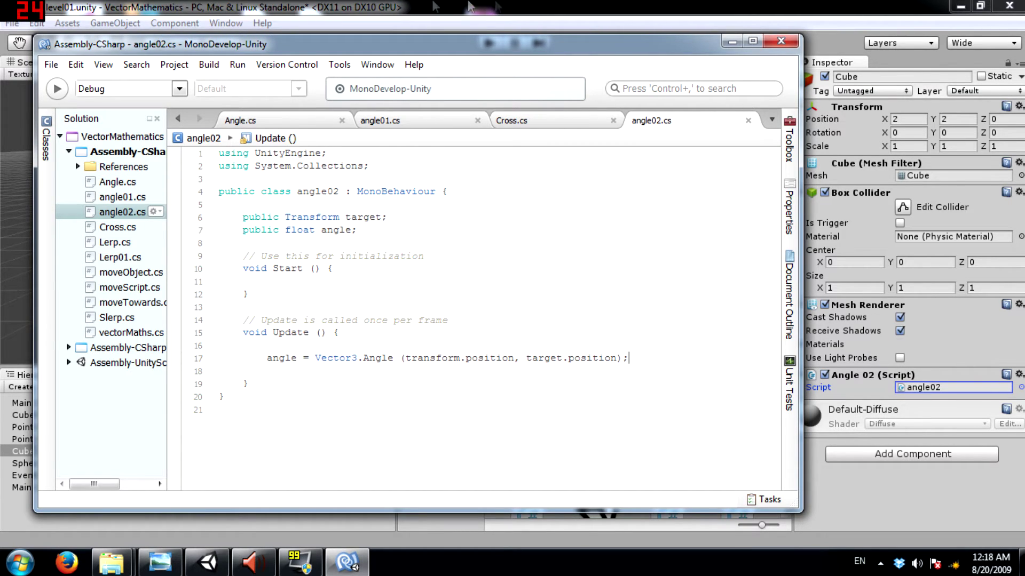
Step: Switch back to Unity and assign CubeTarget as the Target of the Cube's Angle 02 script
{"action": "left_click", "coordinate": [437, 6]}
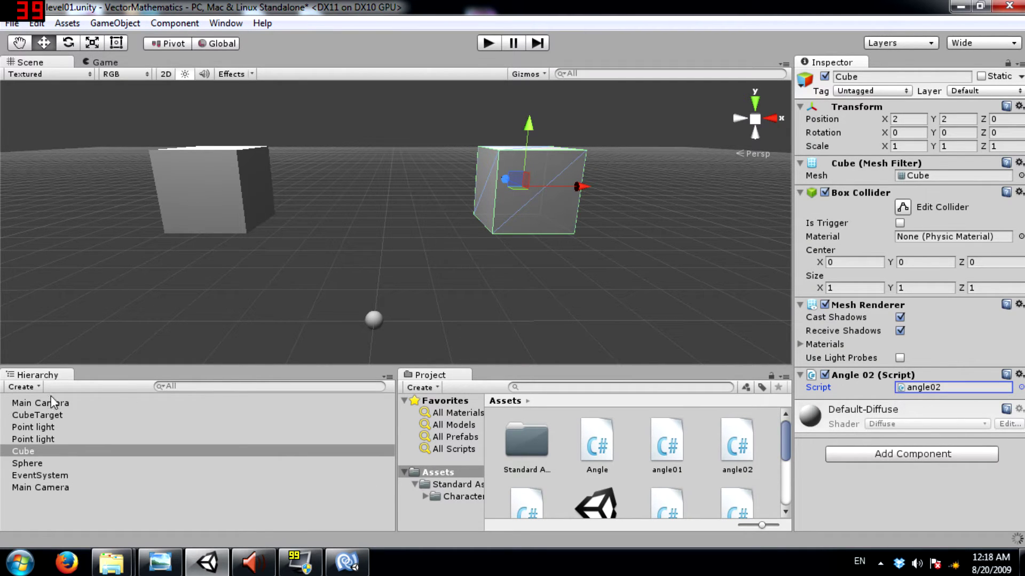
{"action": "left_click_drag", "start_coordinate": [44, 415], "coordinate": [938, 401]}
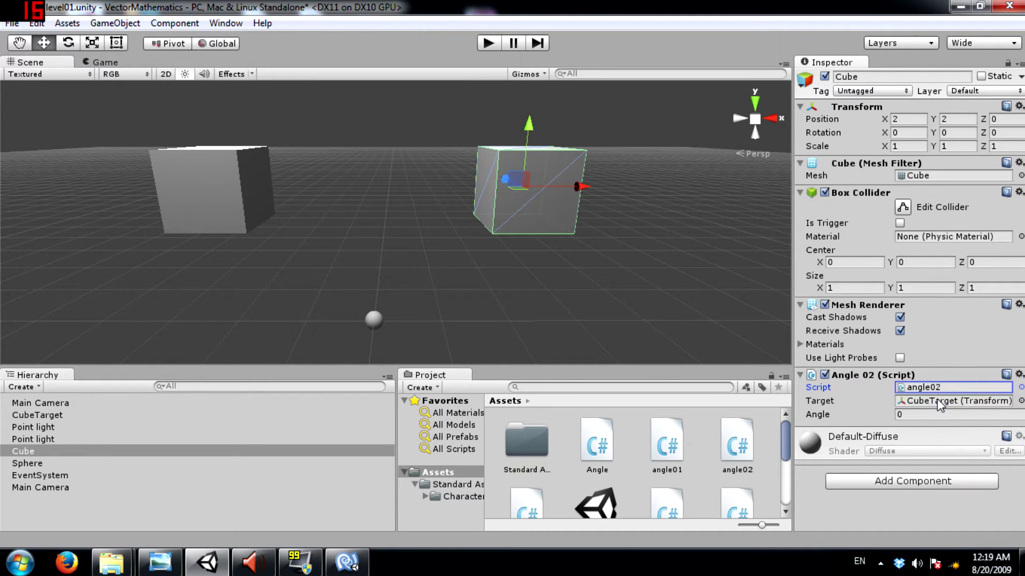
Step: Inspect CubeTarget's position, run the scene with the Cube selected to read its computed angle, and stop playback
{"action": "left_click", "coordinate": [40, 416]}
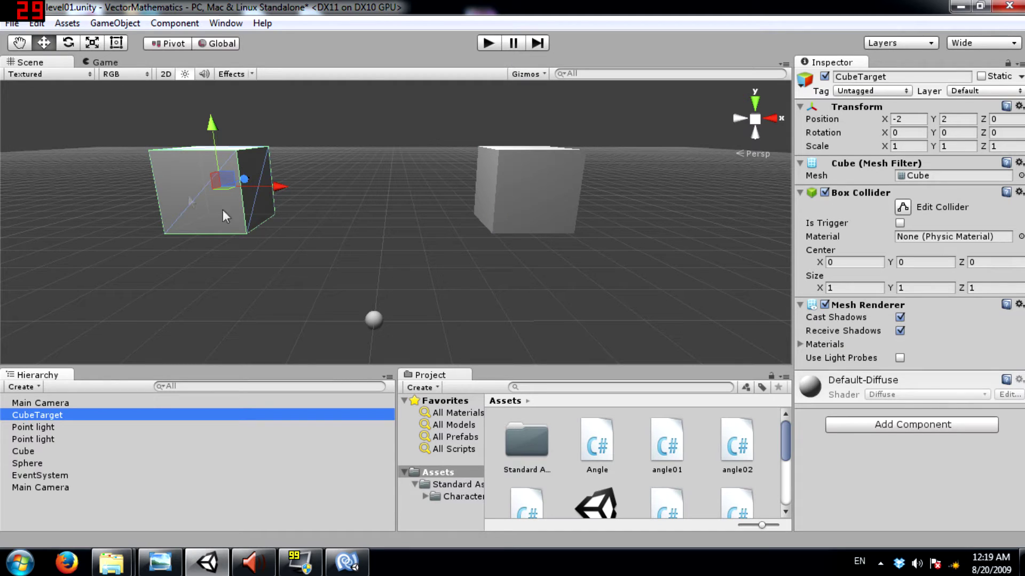
{"action": "left_click", "coordinate": [24, 453]}
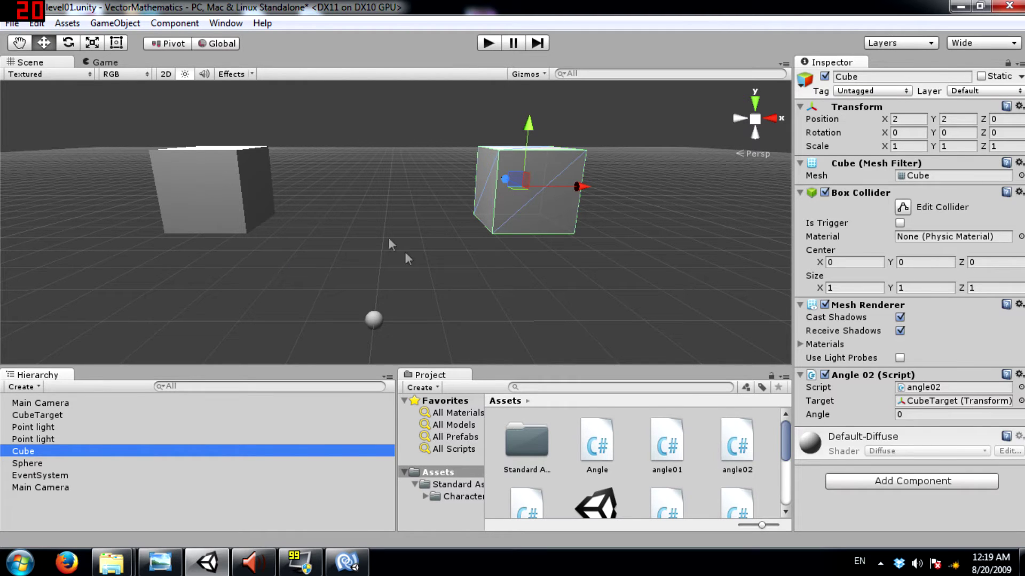
{"action": "left_click", "coordinate": [488, 43]}
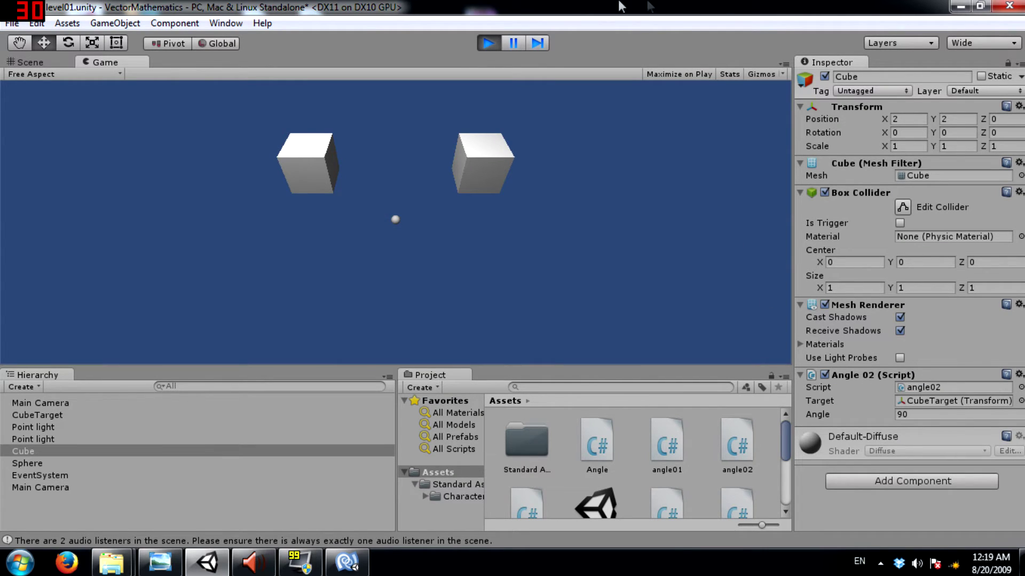
{"action": "left_click", "coordinate": [487, 42]}
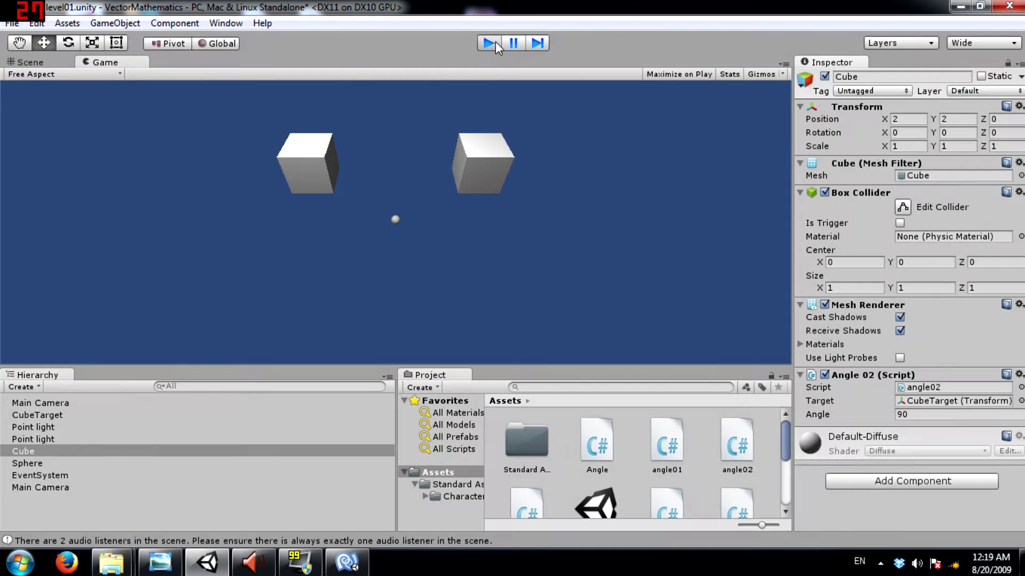
Step: Set the upper Main Camera's X rotation to 0 and lower it to a Y position of about 1.47
{"action": "left_click_drag", "start_coordinate": [362, 204], "coordinate": [780, 214], "text": "alt"}
{"action": "left_click_drag", "start_coordinate": [697, 219], "coordinate": [508, 110], "text": "alt"}
{"action": "left_click", "coordinate": [499, 115]}
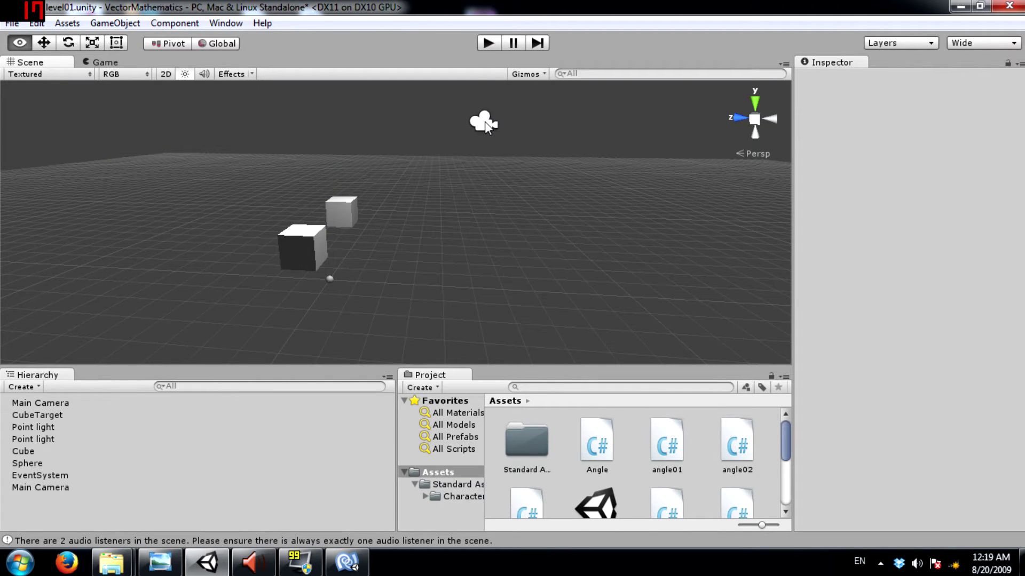
{"action": "left_click", "coordinate": [485, 120]}
{"action": "left_click_drag", "start_coordinate": [592, 264], "coordinate": [593, 220], "text": "alt"}
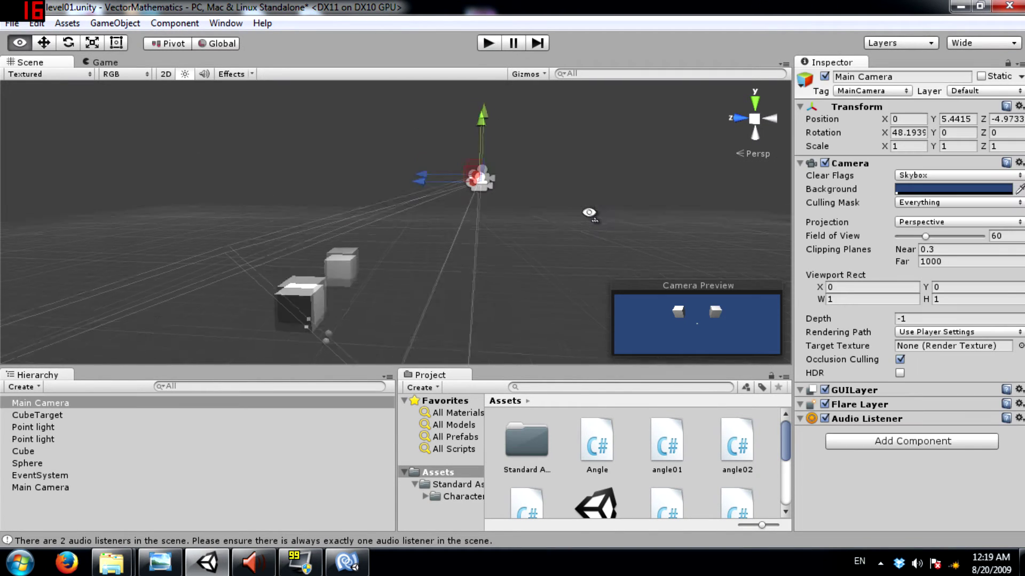
{"action": "left_click", "coordinate": [910, 132]}
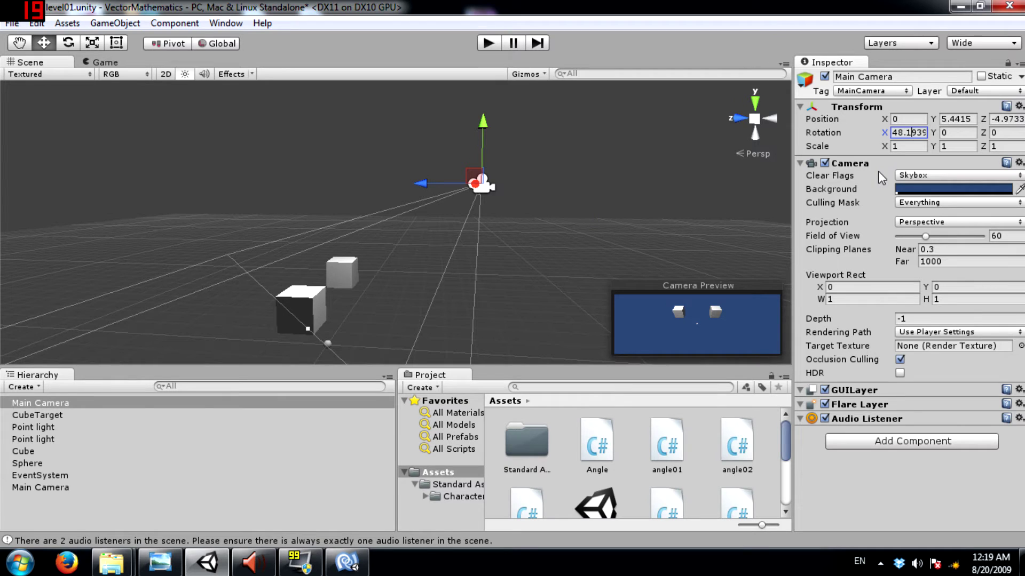
{"action": "key", "text": "ctrl+a"}
{"action": "type", "text": "0"}
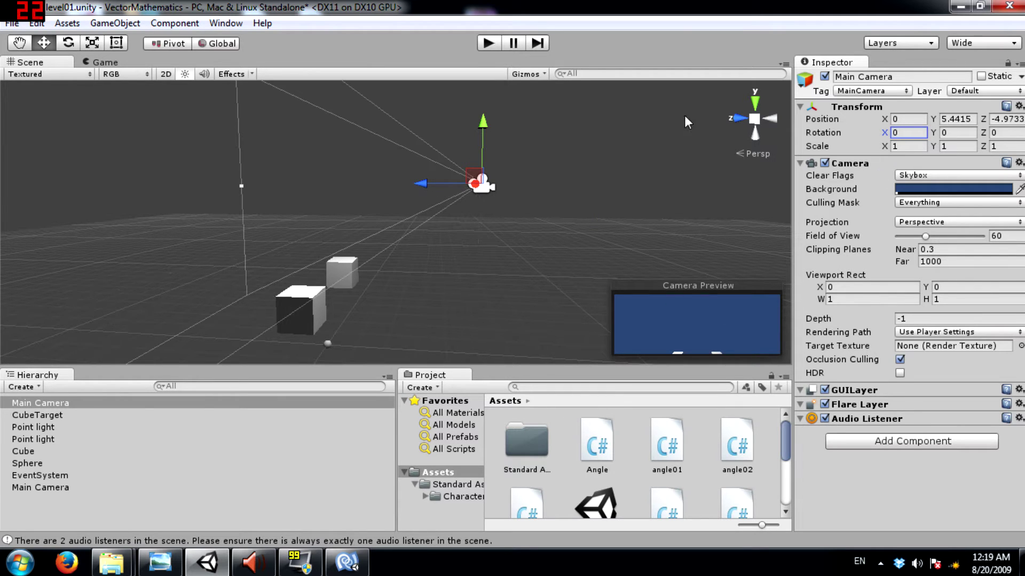
{"action": "left_click_drag", "start_coordinate": [482, 120], "coordinate": [498, 248]}
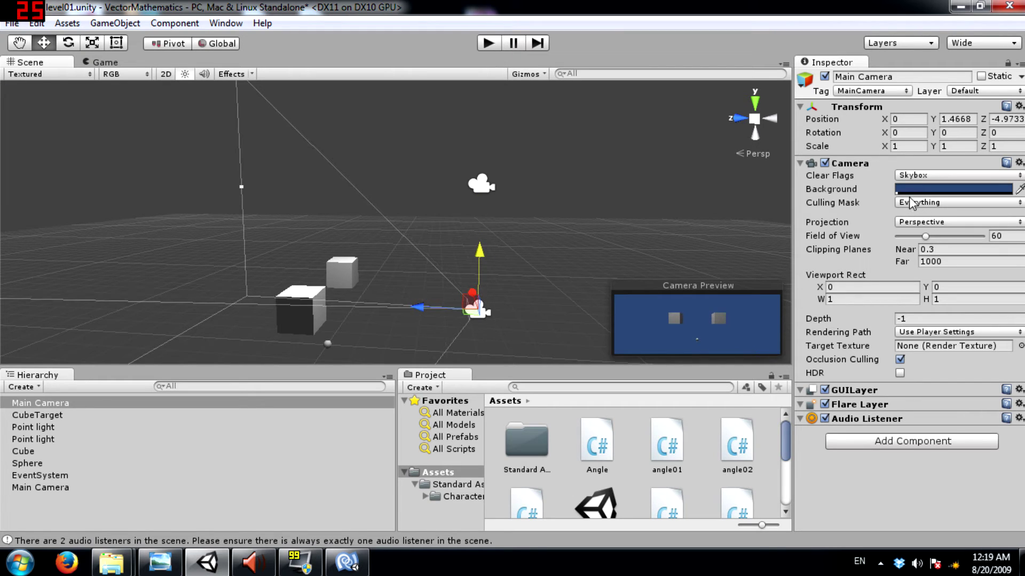
Step: Set the Main Camera's background colour to black
{"action": "left_click", "coordinate": [914, 189]}
{"action": "left_click_drag", "start_coordinate": [712, 312], "coordinate": [613, 409]}
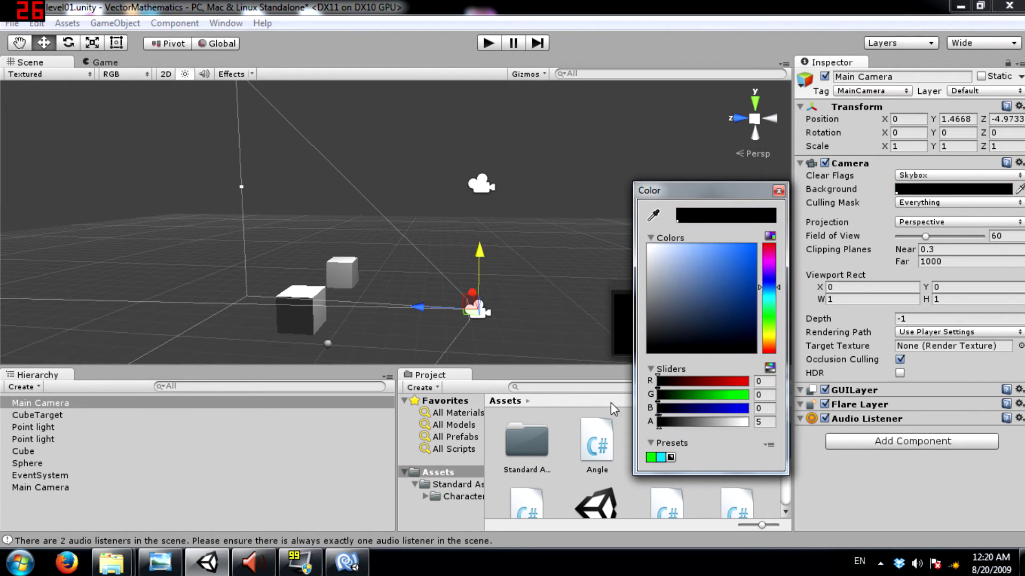
{"action": "left_click", "coordinate": [779, 191]}
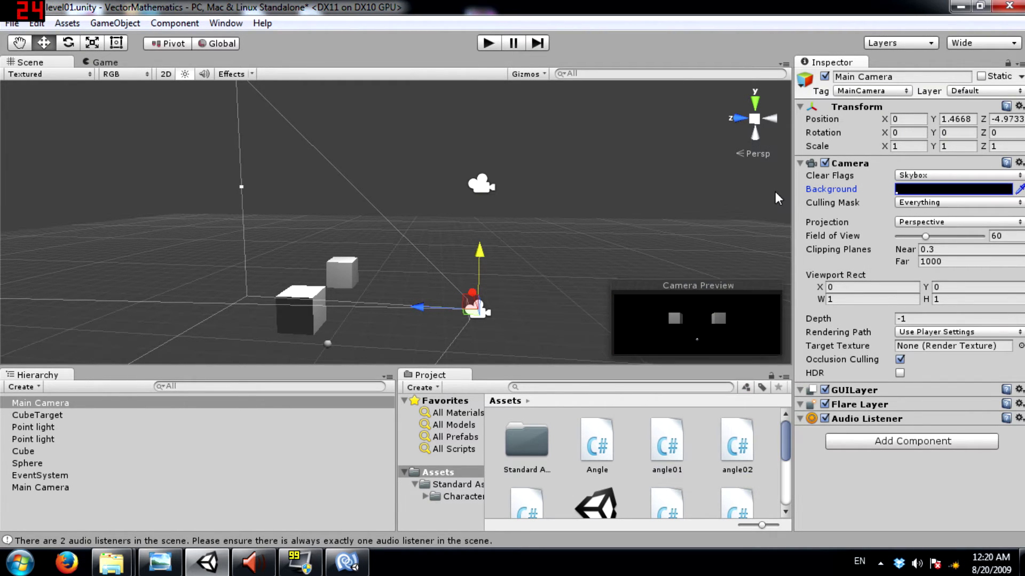
{"action": "left_click_drag", "start_coordinate": [539, 210], "coordinate": [160, 250], "text": "alt"}
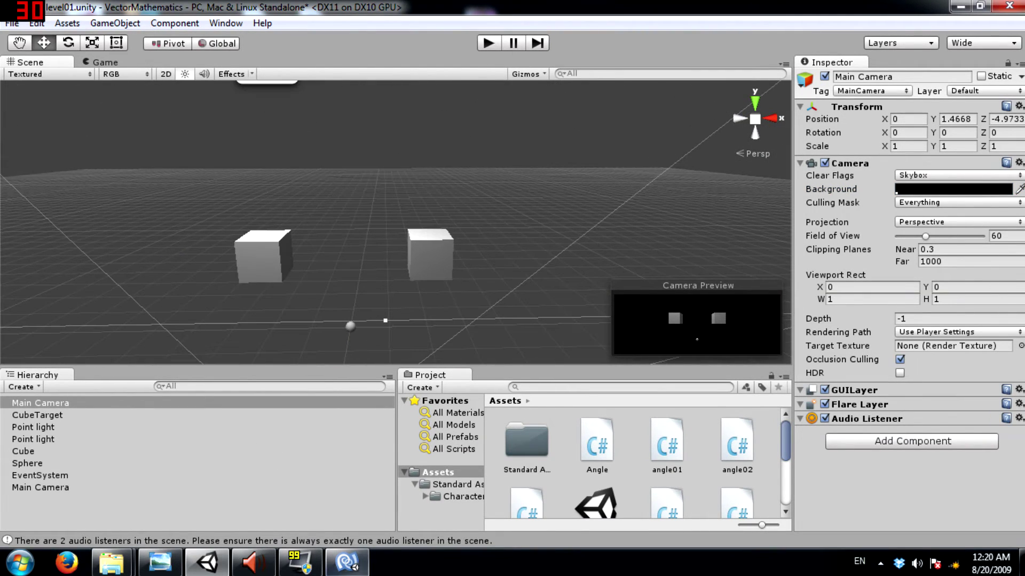
Step: Switch to MonoDevelop, add Debug.Log (angle); below the angle calculation in angle02.cs's Update method, and save the script
{"action": "left_click", "coordinate": [349, 564]}
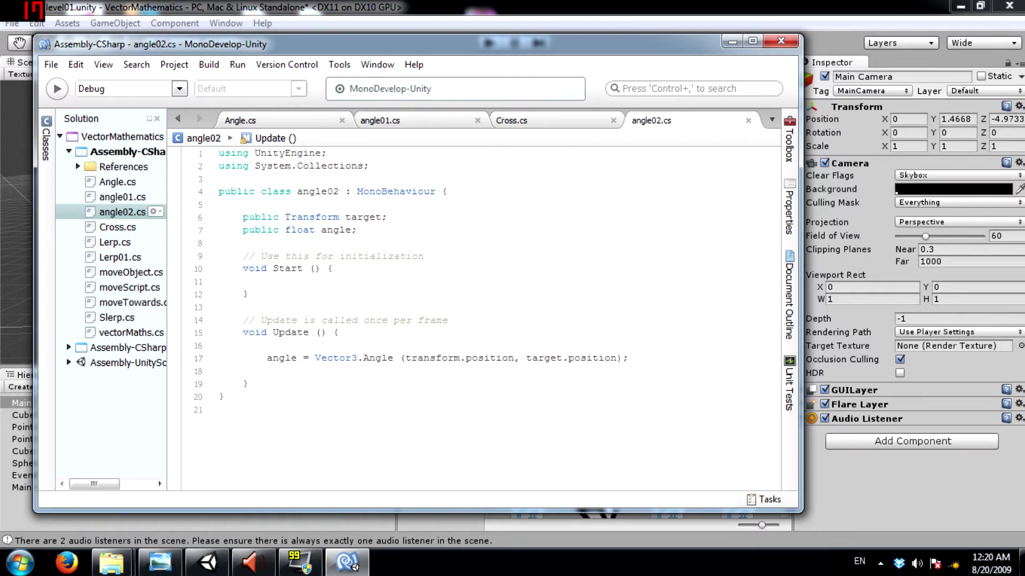
{"action": "key", "text": "Return"}
{"action": "type", "text": "debu."}
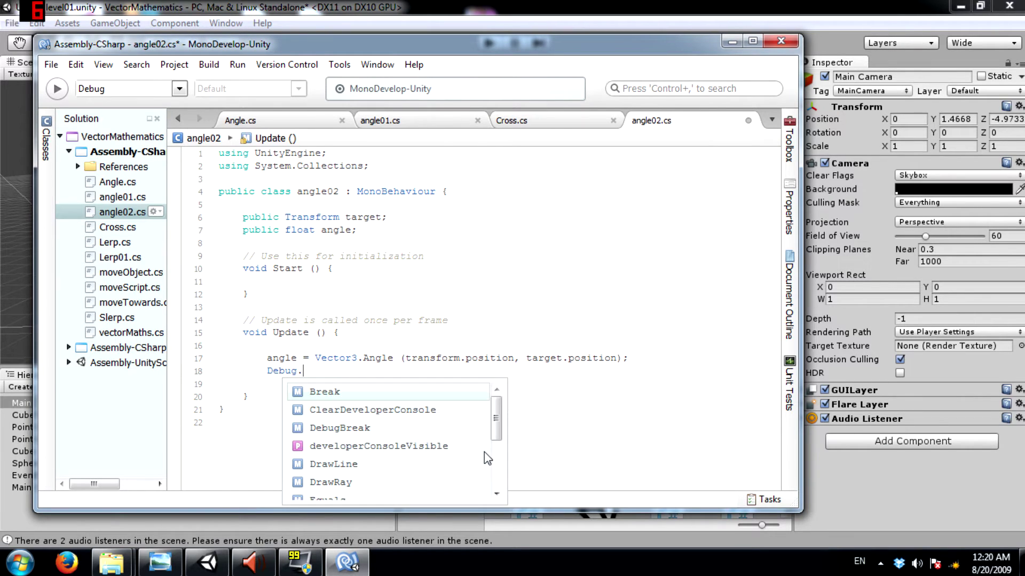
{"action": "type", "text": "Log ("}
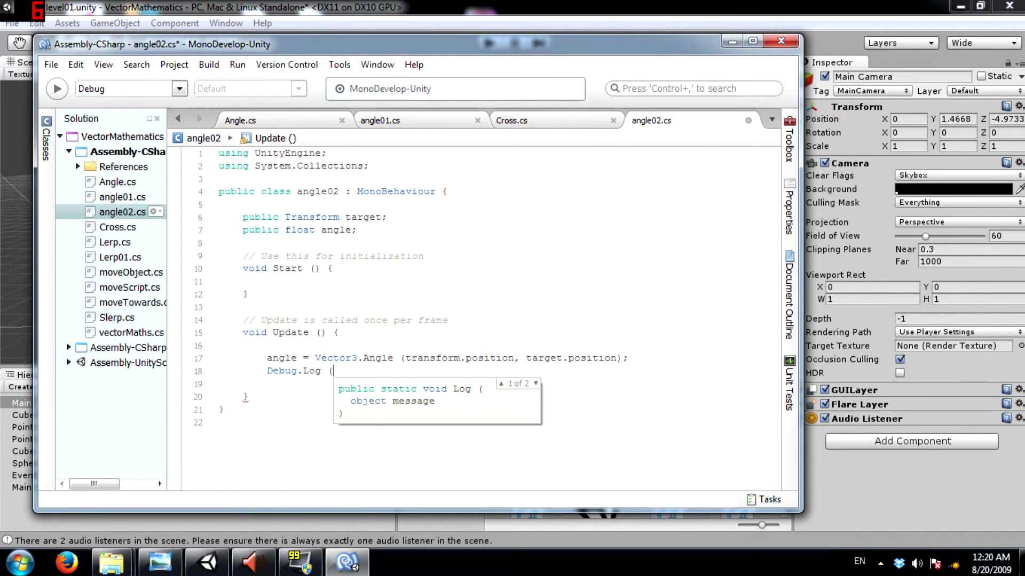
{"action": "type", "text": "angle);"}
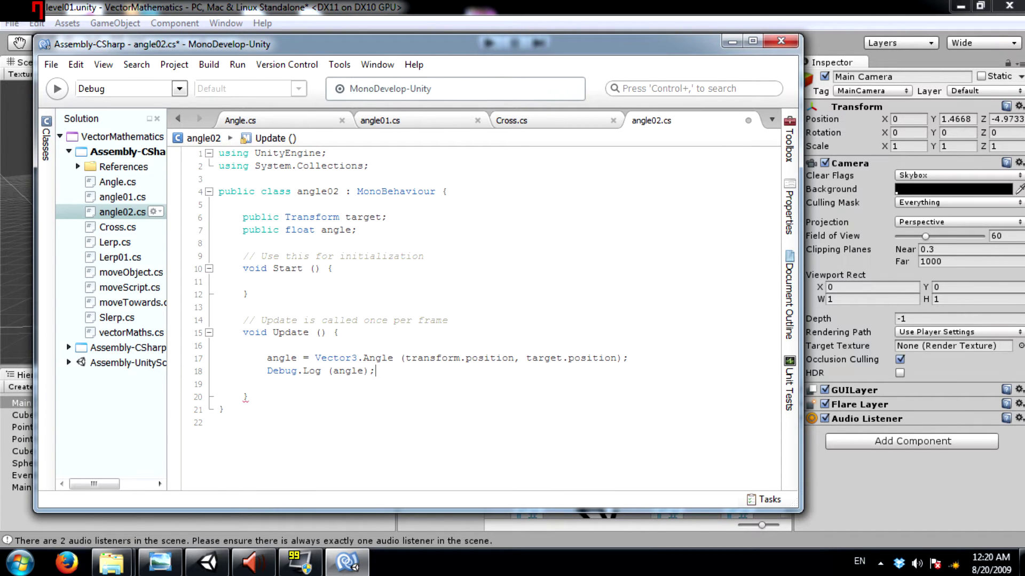
{"action": "key", "text": "ctrl+s"}
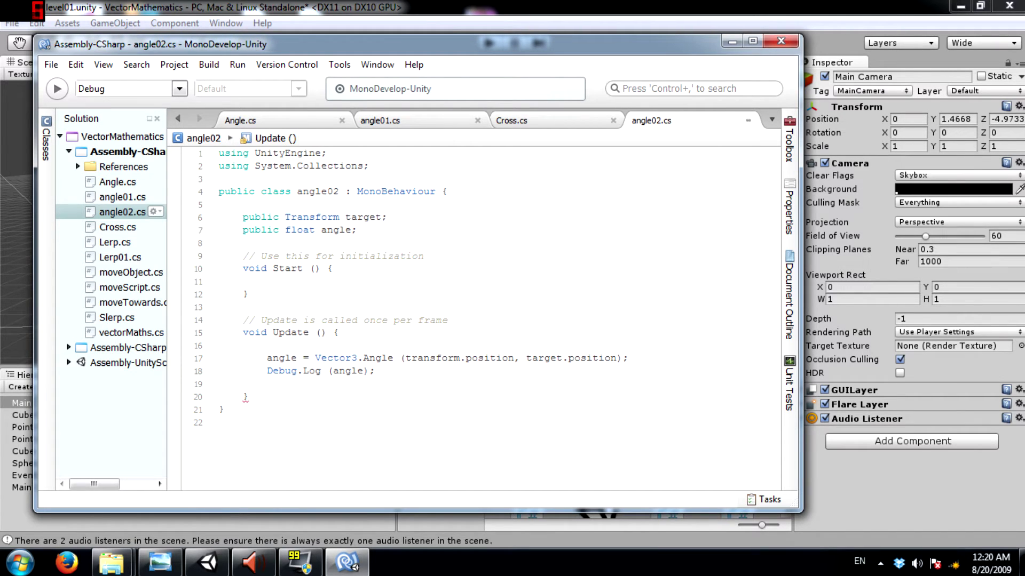
Step: Return to Unity, open the Console window and dock it beside the Hierarchy
{"action": "key", "text": "alt+Tab"}
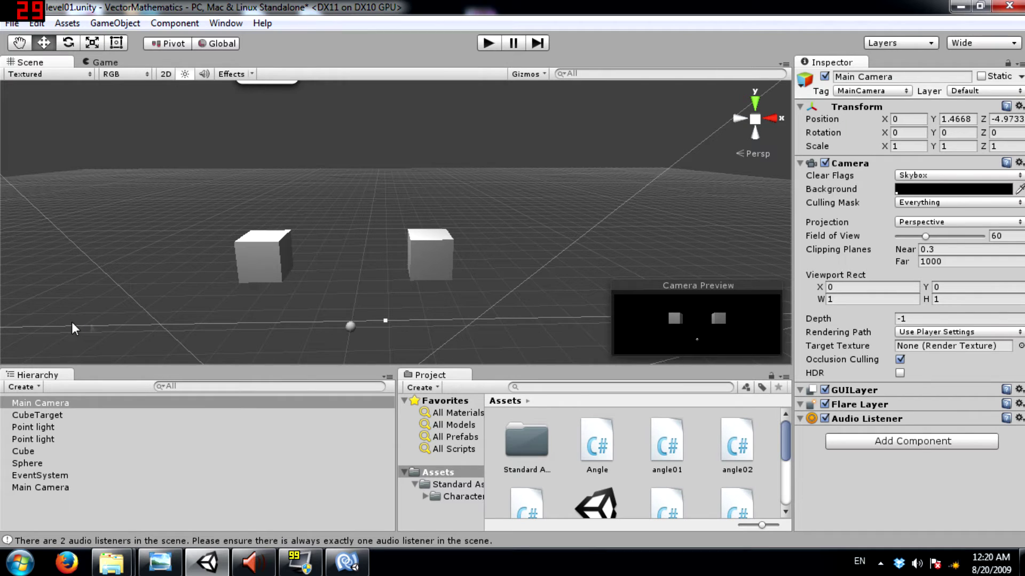
{"action": "left_click", "coordinate": [225, 23]}
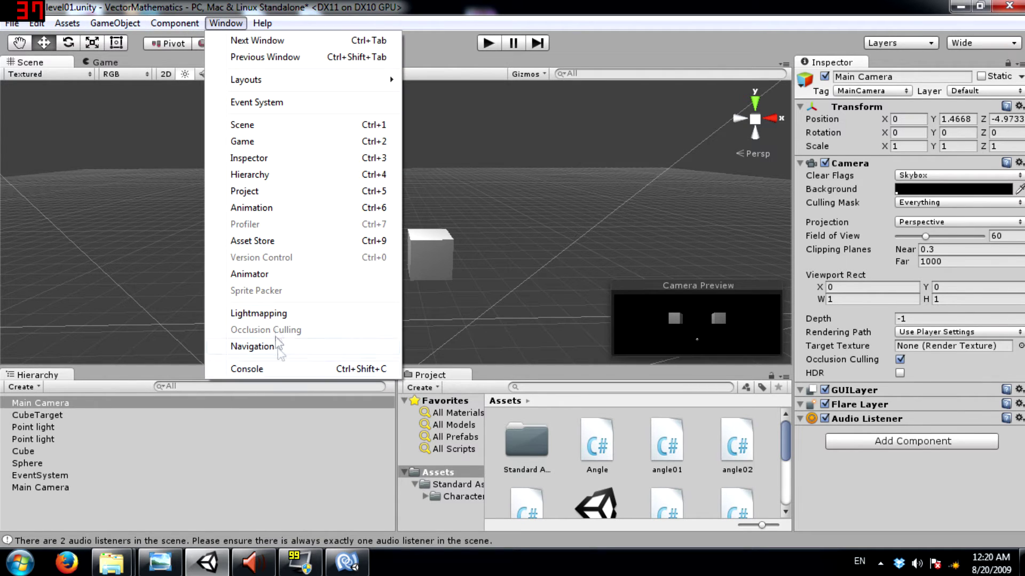
{"action": "left_click", "coordinate": [267, 370]}
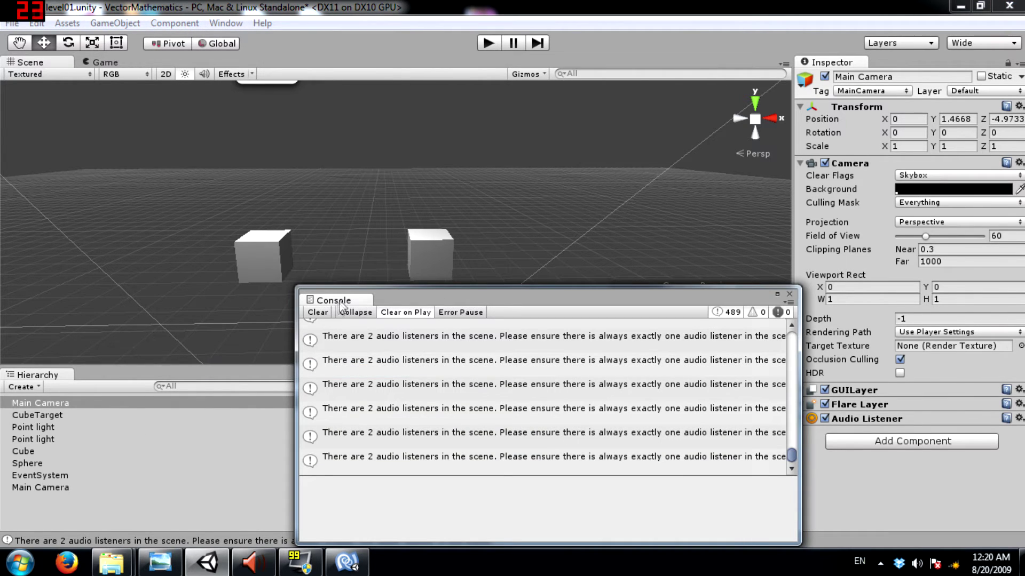
{"action": "left_click_drag", "start_coordinate": [341, 306], "coordinate": [139, 375]}
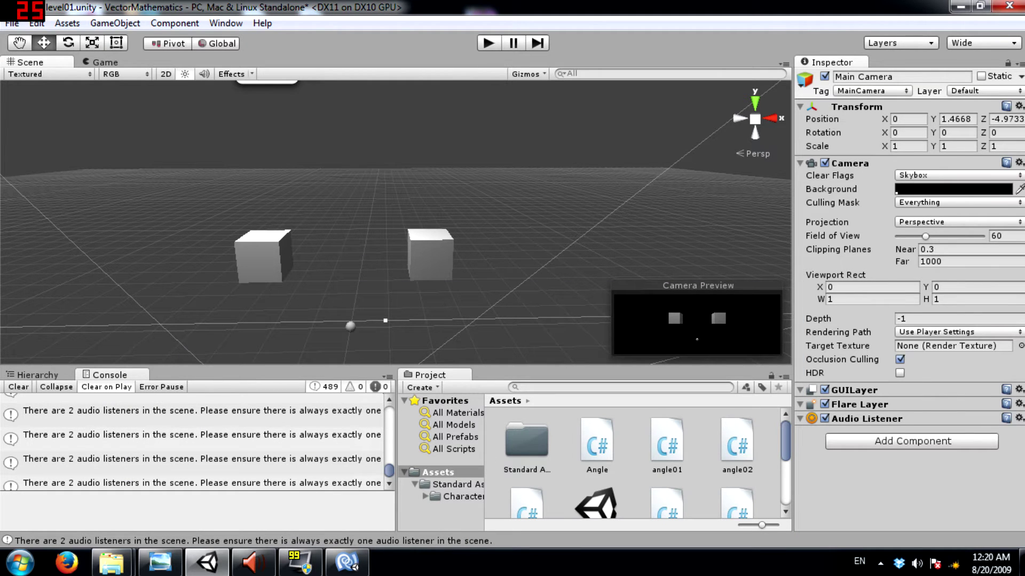
Step: Compare the two Main Cameras listed in the Hierarchy and delete the last one, positioned at about Y 5.44
{"action": "left_click", "coordinate": [63, 378]}
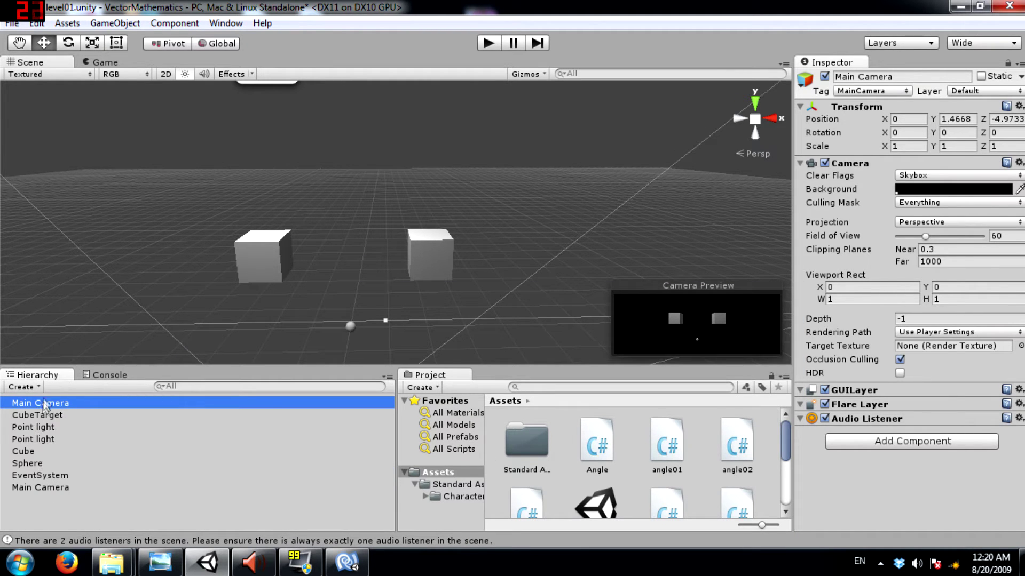
{"action": "left_click", "coordinate": [34, 486]}
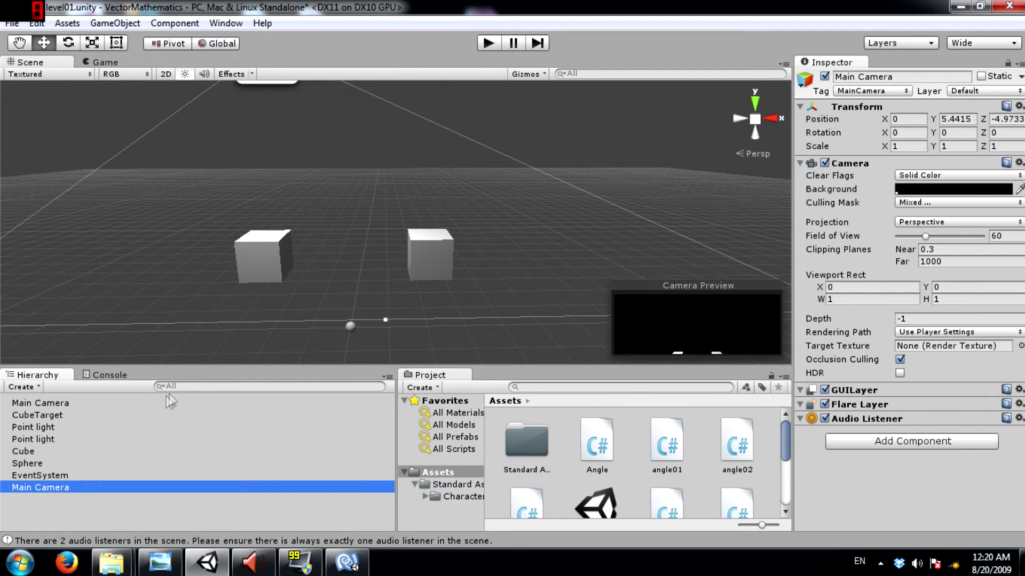
{"action": "left_click", "coordinate": [51, 404]}
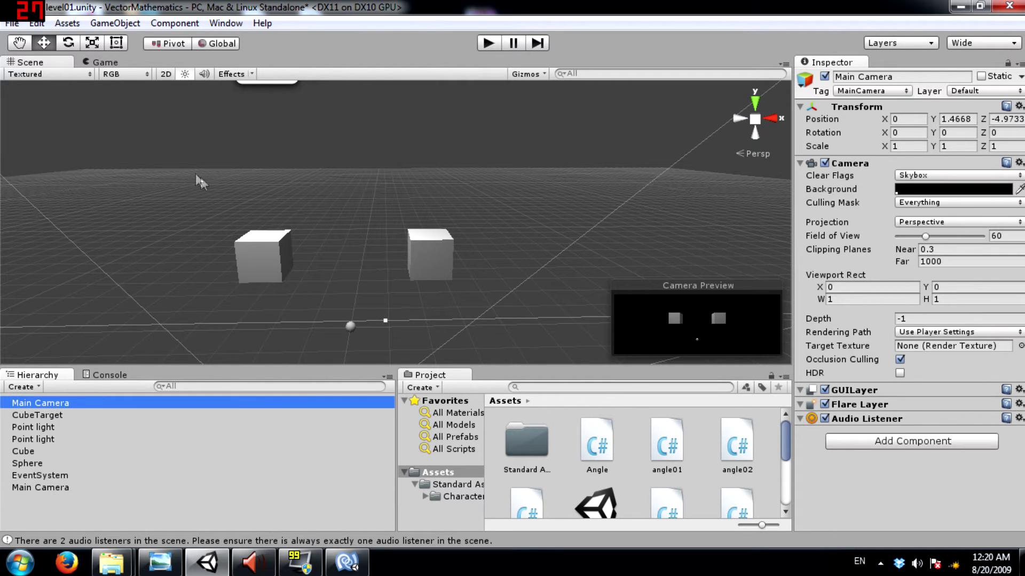
{"action": "key", "text": "f"}
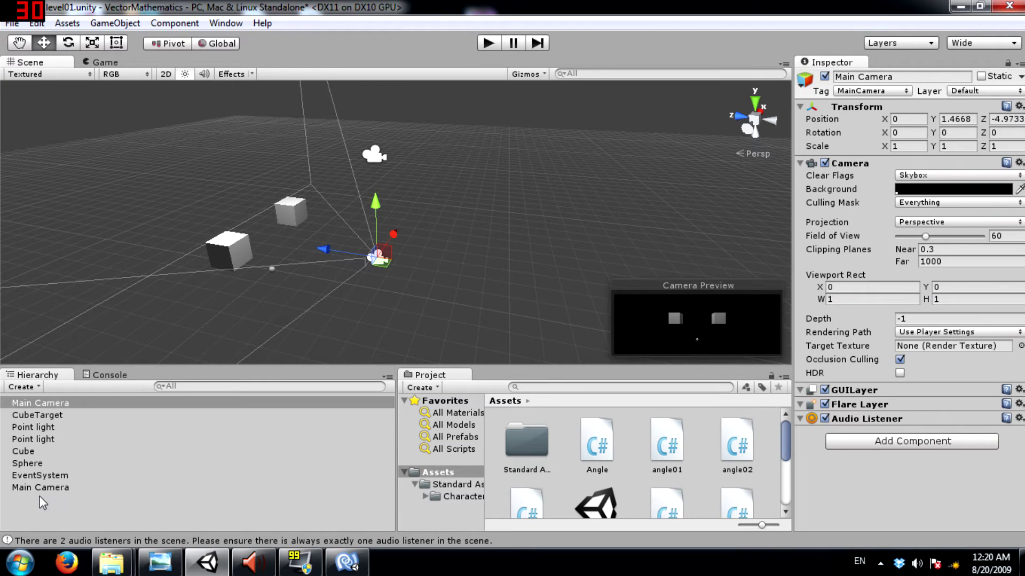
{"action": "left_click", "coordinate": [42, 502]}
{"action": "left_click", "coordinate": [38, 488]}
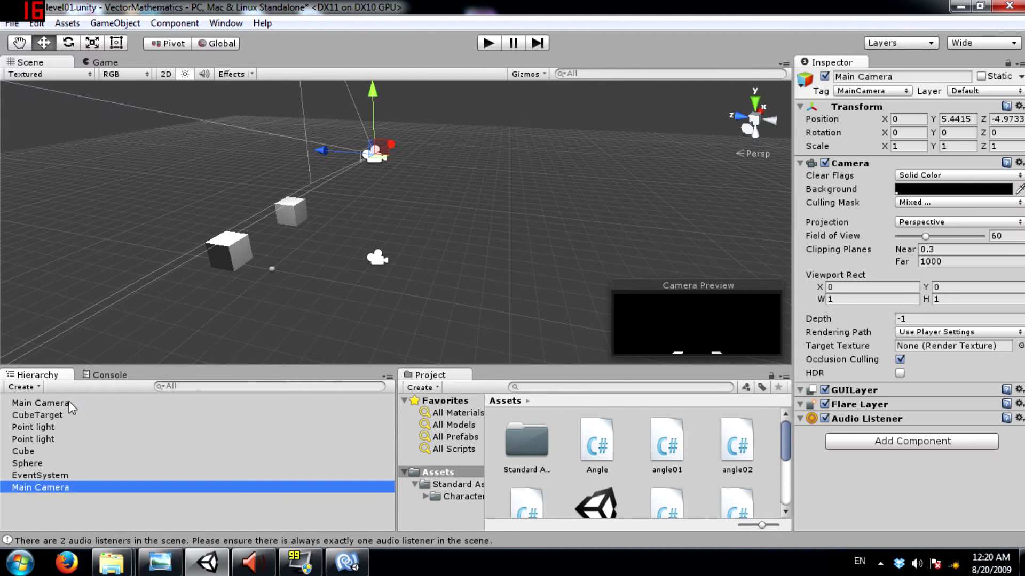
{"action": "key", "text": "Delete"}
Step: Run the scene and dock the Game view next to the Scene view so both can be seen together
{"action": "left_click_drag", "start_coordinate": [469, 217], "coordinate": [142, 196], "text": "alt"}
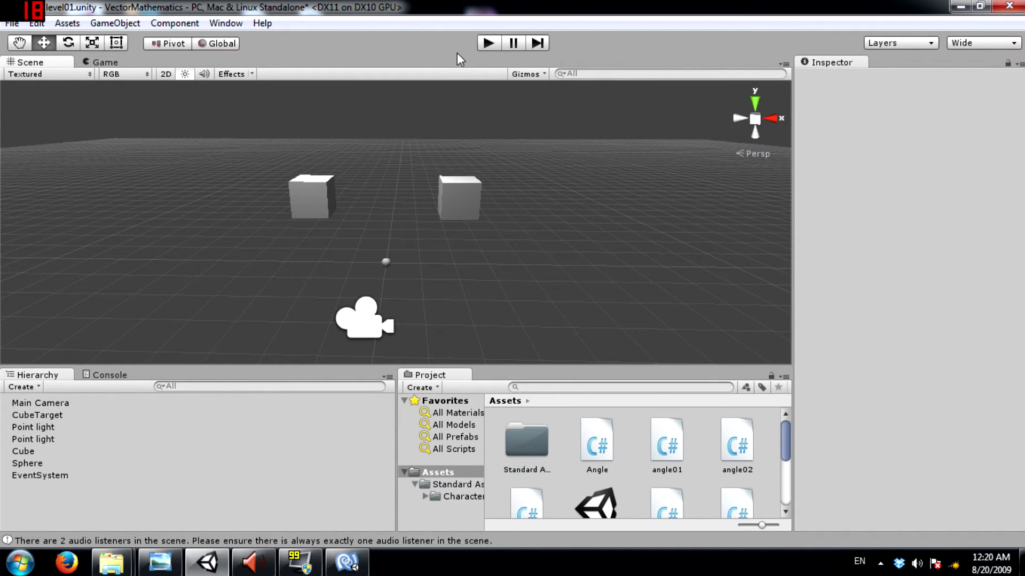
{"action": "left_click", "coordinate": [487, 43]}
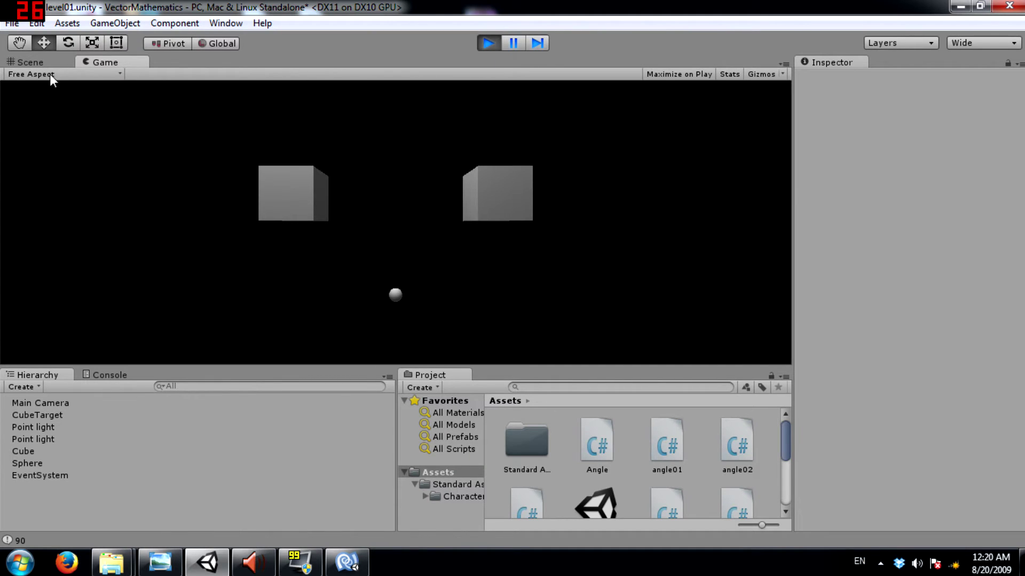
{"action": "left_click_drag", "start_coordinate": [115, 64], "coordinate": [648, 82]}
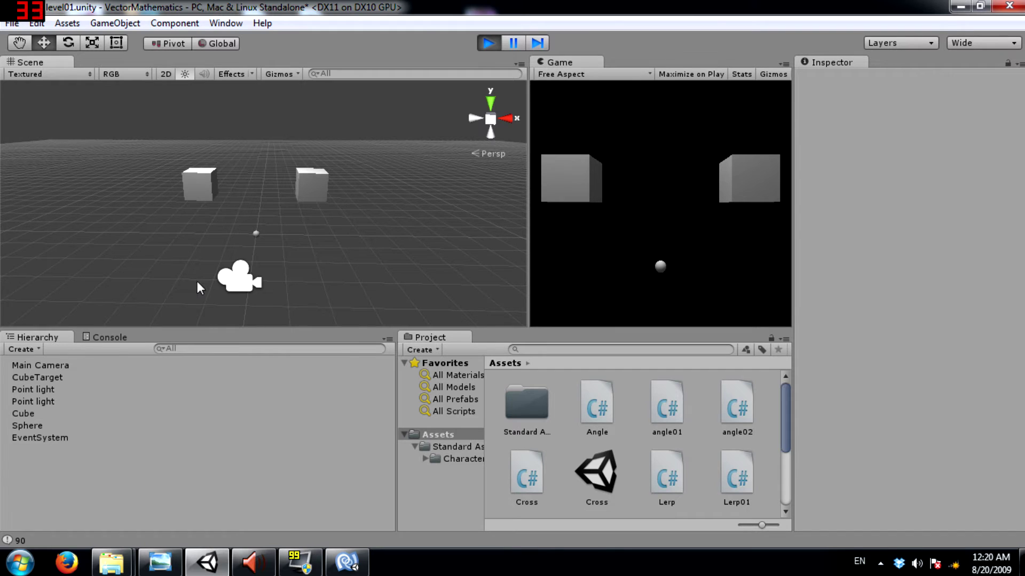
Step: Select the Cube in the running scene and examine its Angle 02 value from a front view
{"action": "key", "text": "alt"}
{"action": "left_click_drag", "start_coordinate": [370, 211], "coordinate": [398, 194], "text": "alt"}
{"action": "left_click", "coordinate": [348, 192]}
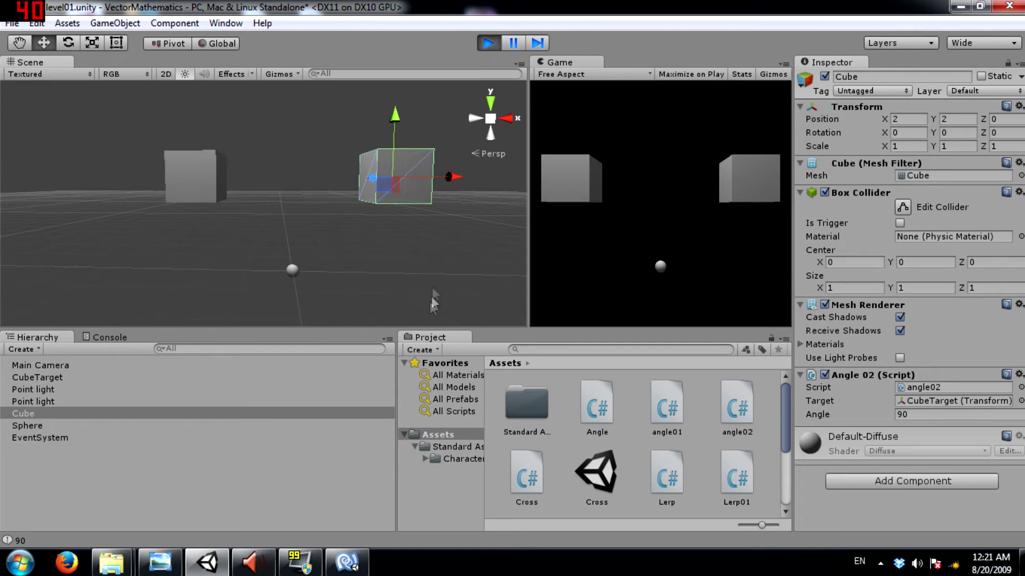
{"action": "left_click_drag", "start_coordinate": [425, 276], "coordinate": [381, 233], "text": "alt"}
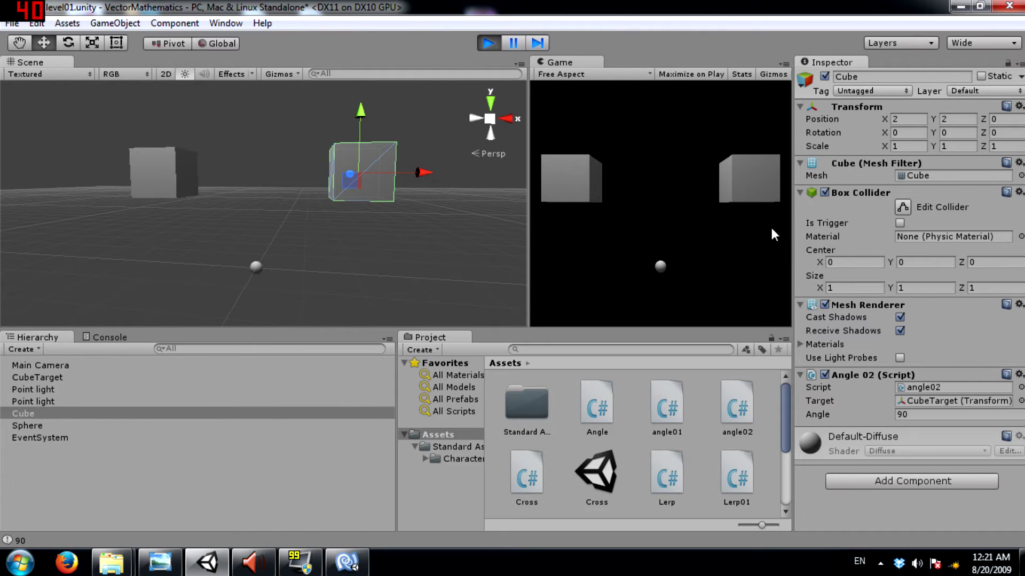
Step: Move the Cube to about X 3.4, Y -0.25 to test the angle, and undo the move
{"action": "left_click_drag", "start_coordinate": [165, 160], "coordinate": [416, 287], "text": "alt"}
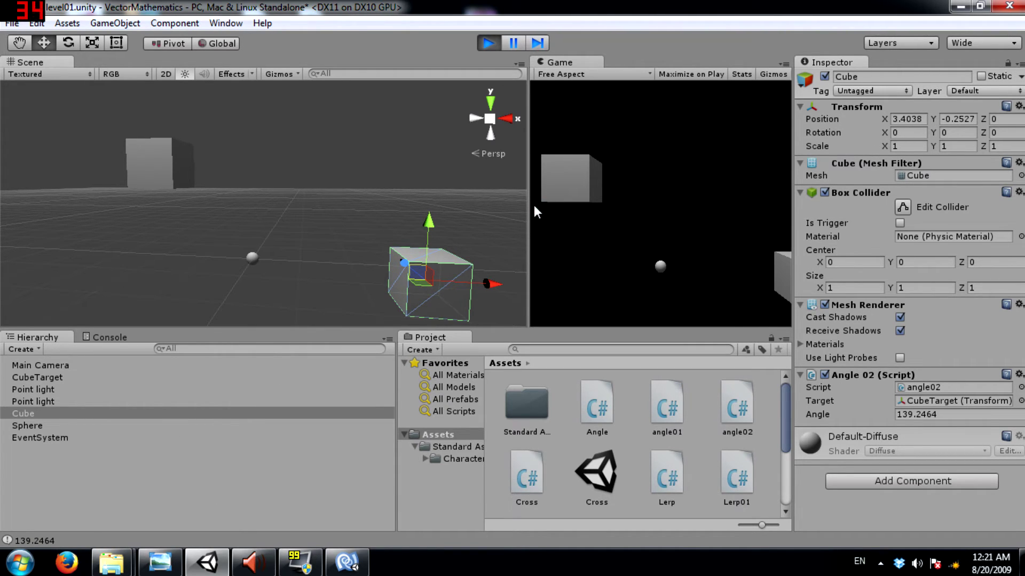
{"action": "key", "text": "ctrl+z"}
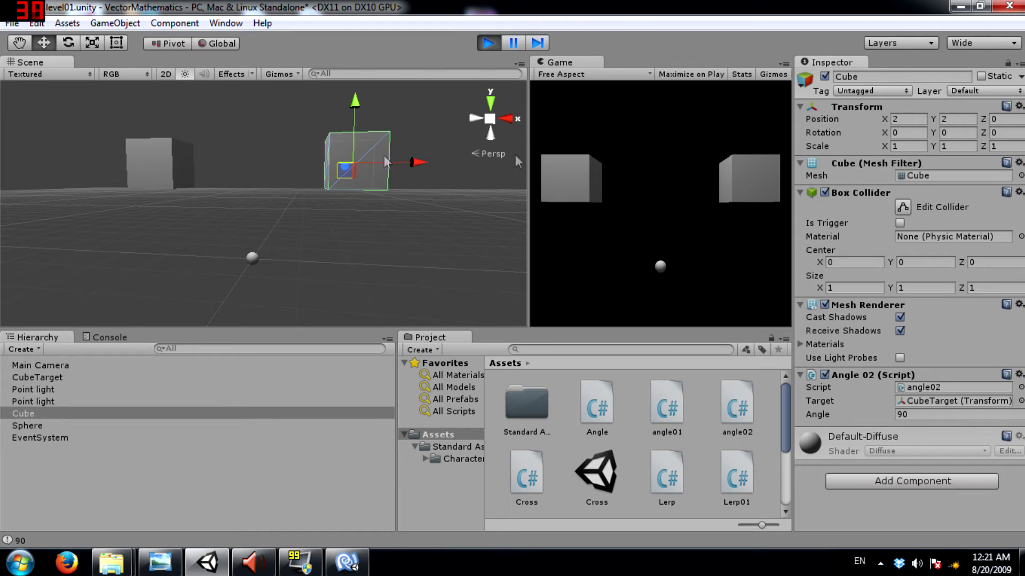
Step: Set the Cube's Y position to -2 so it lies diagonally opposite CubeTarget across the sphere
{"action": "left_click", "coordinate": [959, 119]}
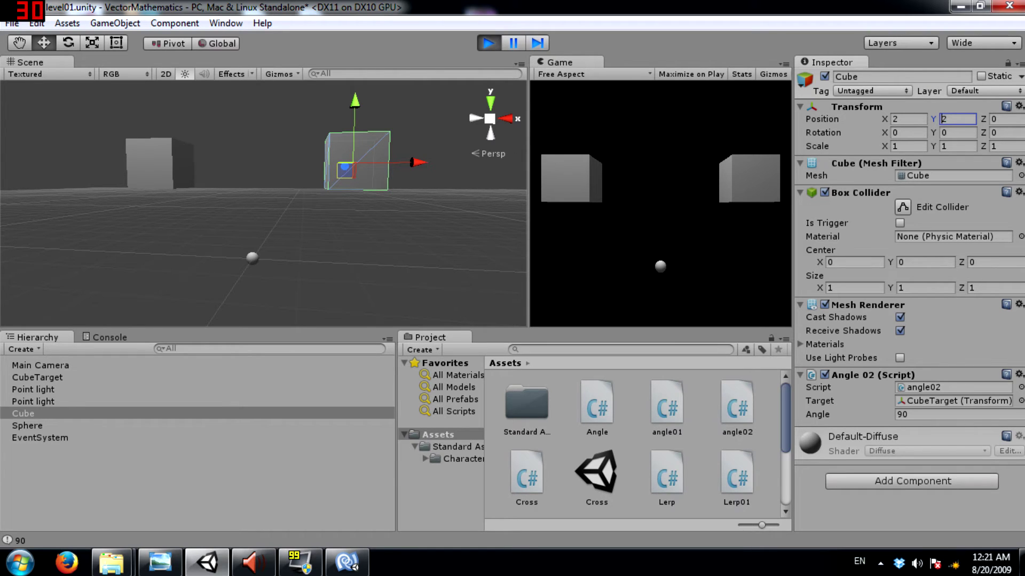
{"action": "type", "text": "-2"}
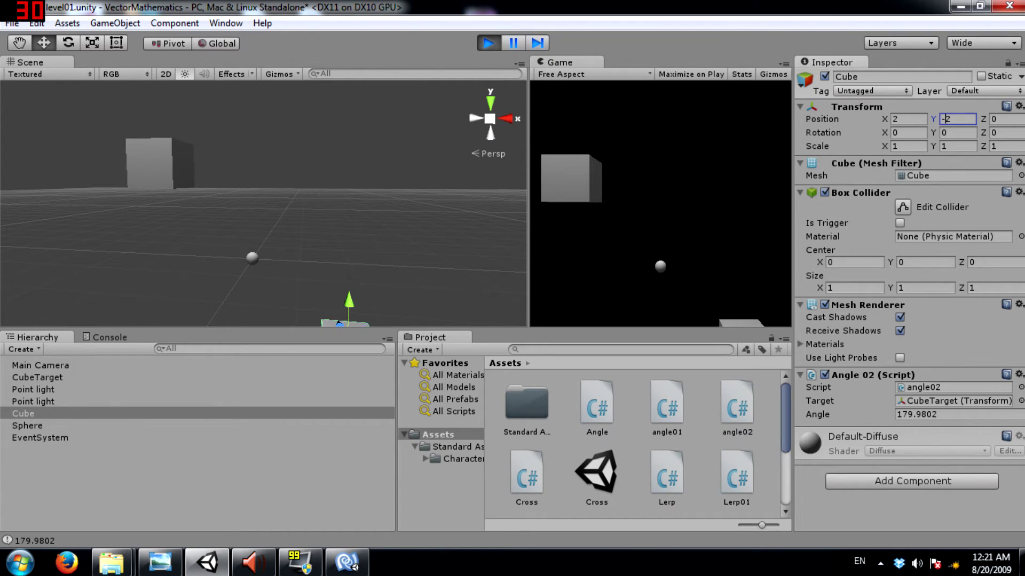
{"action": "left_click_drag", "start_coordinate": [357, 179], "coordinate": [383, 183], "text": "alt"}
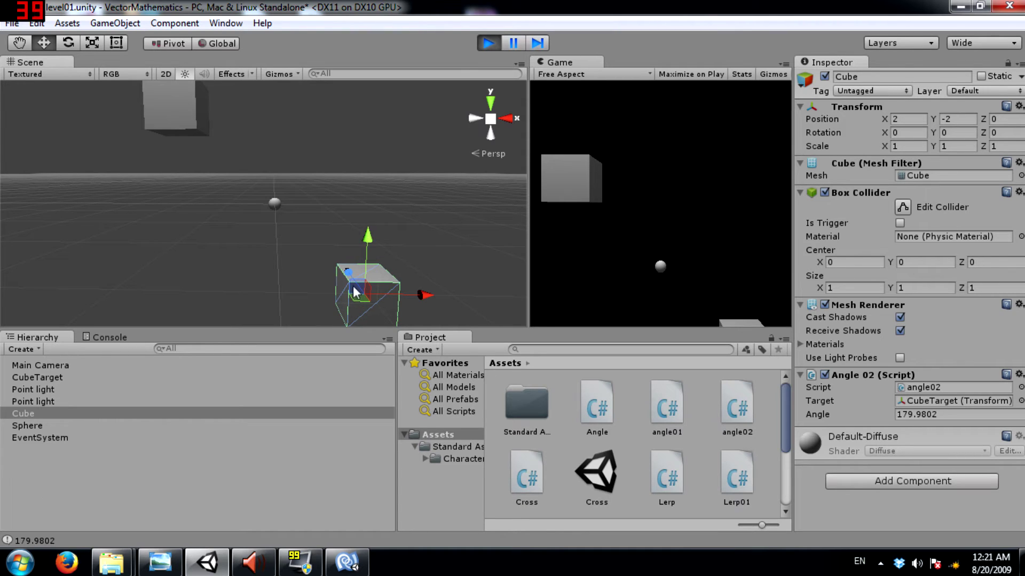
Step: Move the Cube freely through the running scene to vary its angle, ending at about X -0.09, Y -2.05, Z 6.89
{"action": "mouse_move", "coordinate": [354, 286]}
{"action": "left_mouse_down"}
{"action": "mouse_move", "coordinate": [268, 317]}
{"action": "mouse_move", "coordinate": [184, 305]}
{"action": "mouse_move", "coordinate": [140, 235]}
{"action": "mouse_move", "coordinate": [140, 184]}
{"action": "mouse_move", "coordinate": [156, 179]}
{"action": "mouse_move", "coordinate": [247, 314]}
{"action": "mouse_move", "coordinate": [362, 287]}
{"action": "mouse_move", "coordinate": [377, 234]}
{"action": "mouse_move", "coordinate": [355, 275]}
{"action": "mouse_move", "coordinate": [378, 255]}
{"action": "mouse_move", "coordinate": [379, 214]}
{"action": "mouse_move", "coordinate": [299, 152]}
{"action": "mouse_move", "coordinate": [222, 123]}
{"action": "mouse_move", "coordinate": [357, 127]}
{"action": "mouse_move", "coordinate": [411, 291]}
{"action": "mouse_move", "coordinate": [351, 295]}
{"action": "left_mouse_up"}
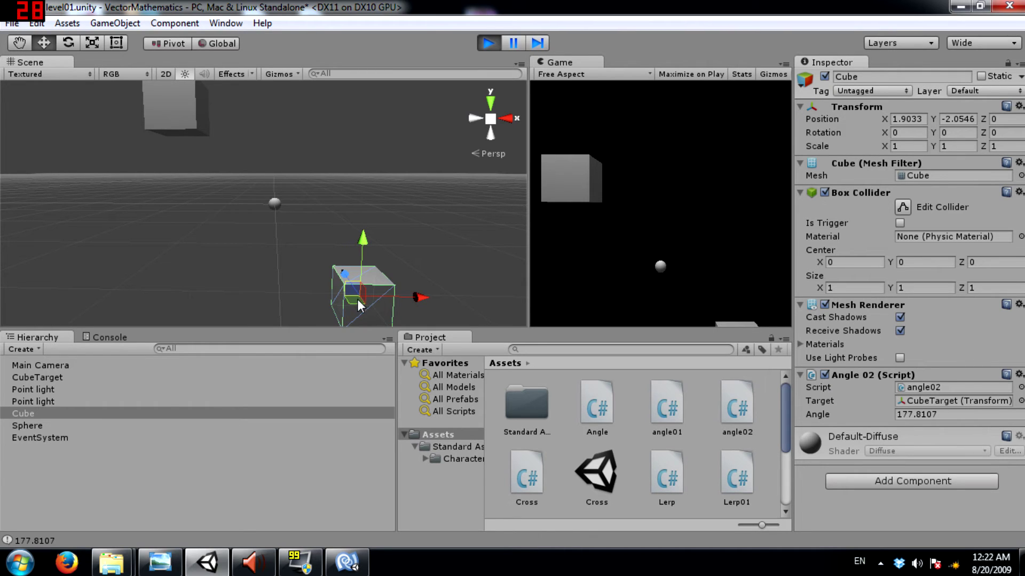
{"action": "left_click_drag", "start_coordinate": [357, 299], "coordinate": [72, 233]}
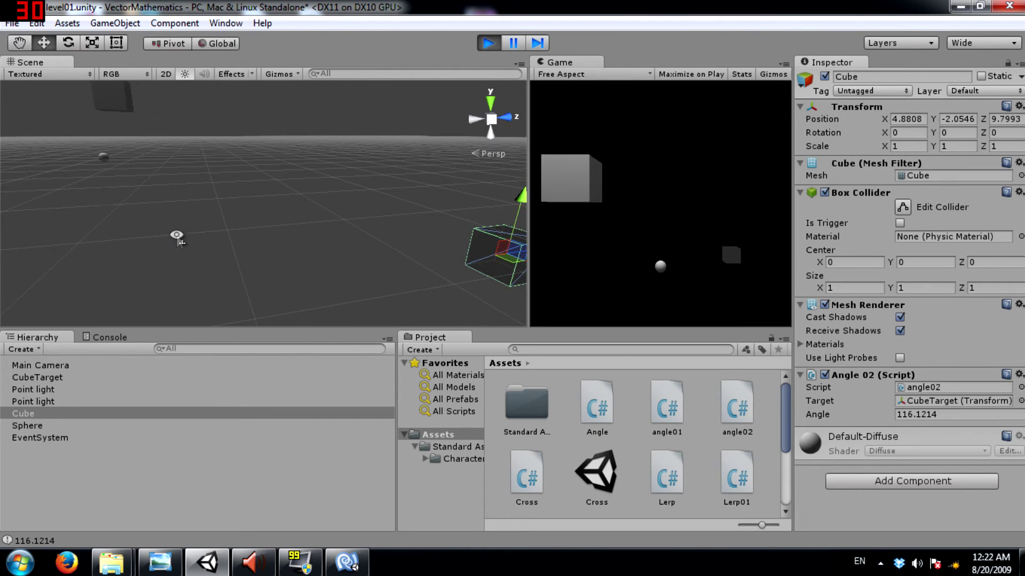
{"action": "left_click_drag", "start_coordinate": [178, 239], "coordinate": [202, 246], "text": "alt"}
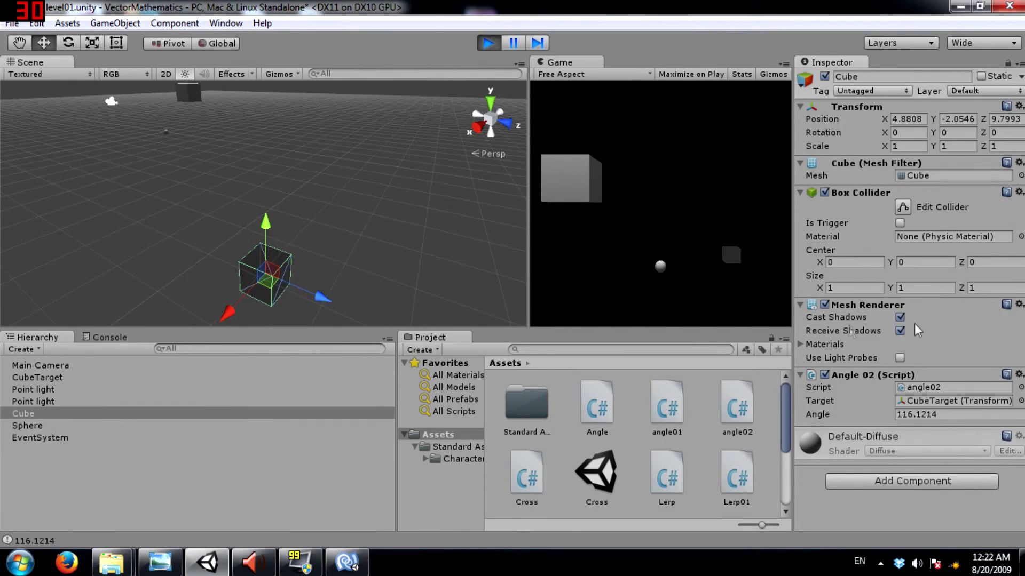
{"action": "left_click_drag", "start_coordinate": [261, 280], "coordinate": [738, 226]}
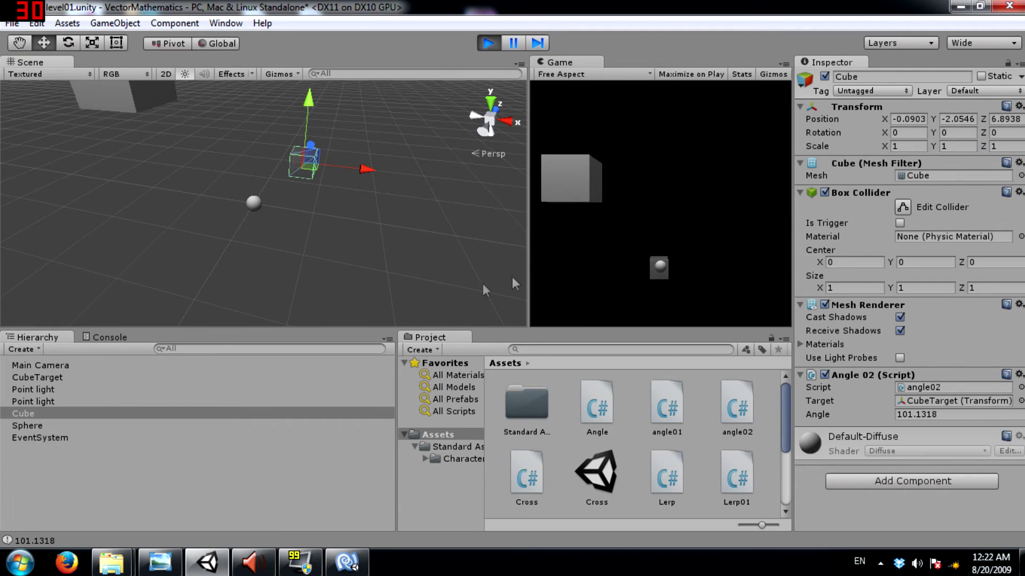
Step: Select the Sphere between the cubes and examine its position as the reference point for the angle
{"action": "left_click_drag", "start_coordinate": [483, 284], "coordinate": [381, 204], "text": "alt"}
{"action": "left_click", "coordinate": [328, 274]}
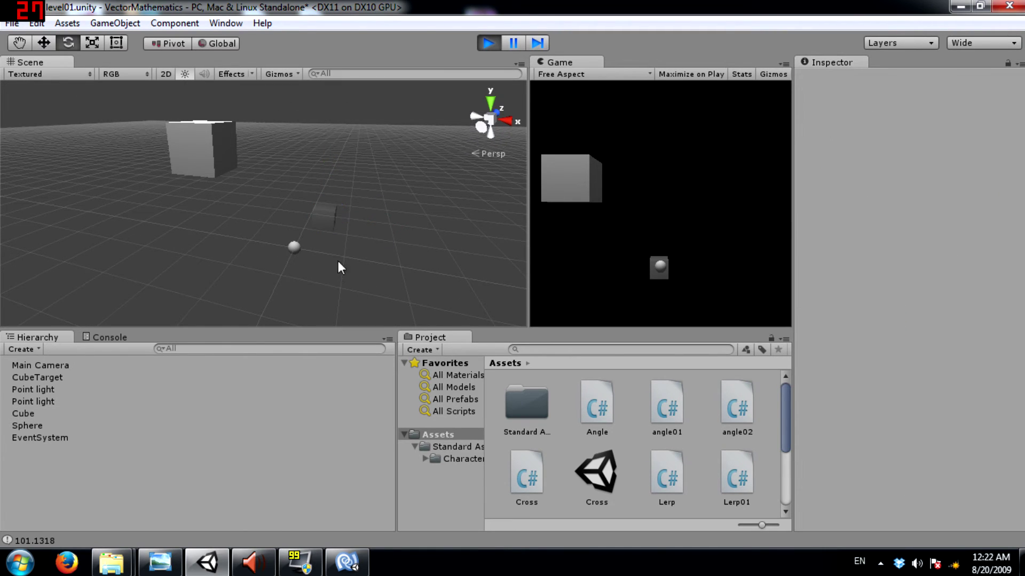
{"action": "left_click", "coordinate": [297, 251]}
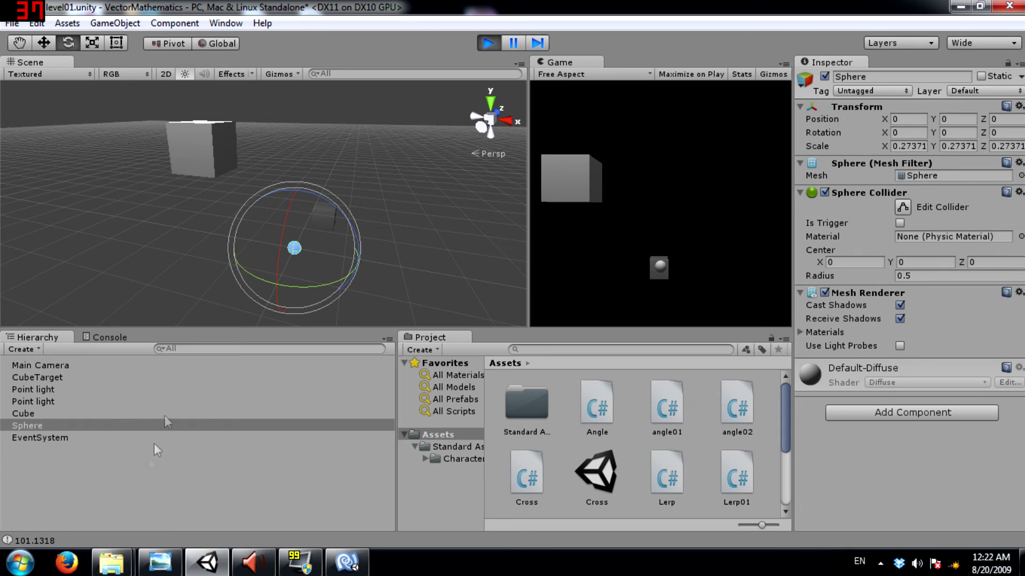
Step: Select the Cube and set its position to X 2, Y 2, Z 0
{"action": "left_click", "coordinate": [24, 413]}
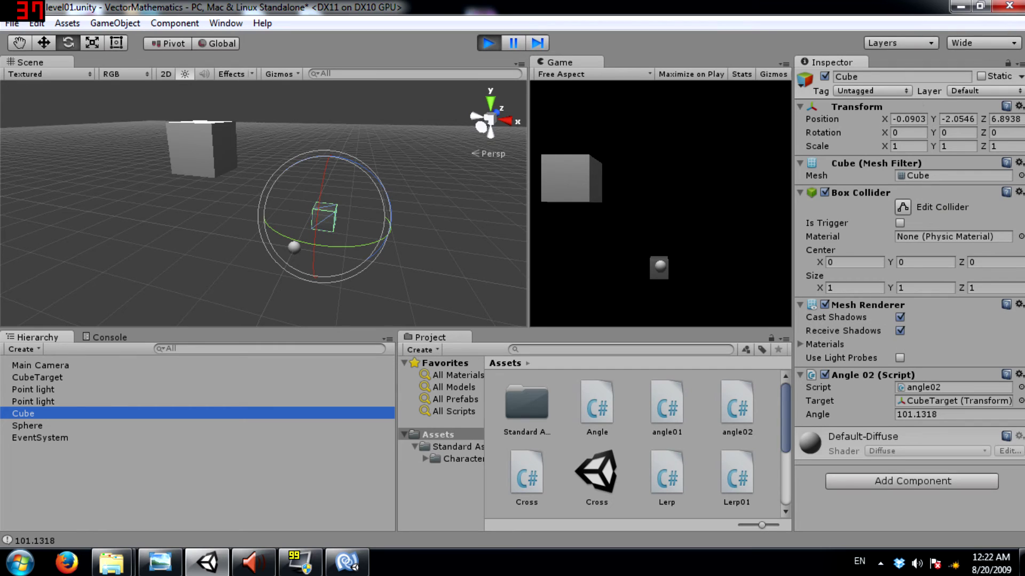
{"action": "left_click", "coordinate": [909, 119]}
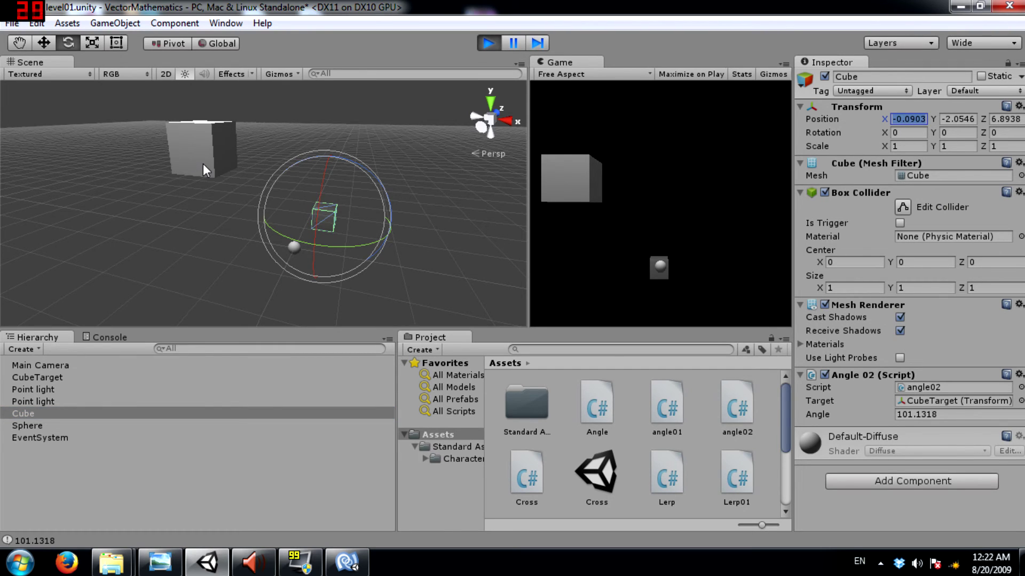
{"action": "type", "text": "2"}
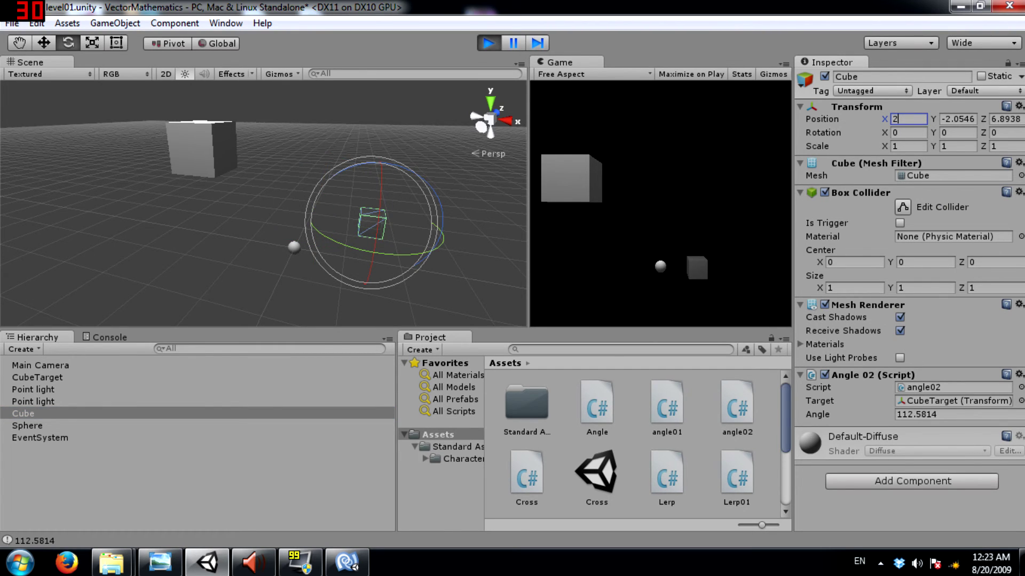
{"action": "key", "text": "Tab"}
{"action": "type", "text": "2"}
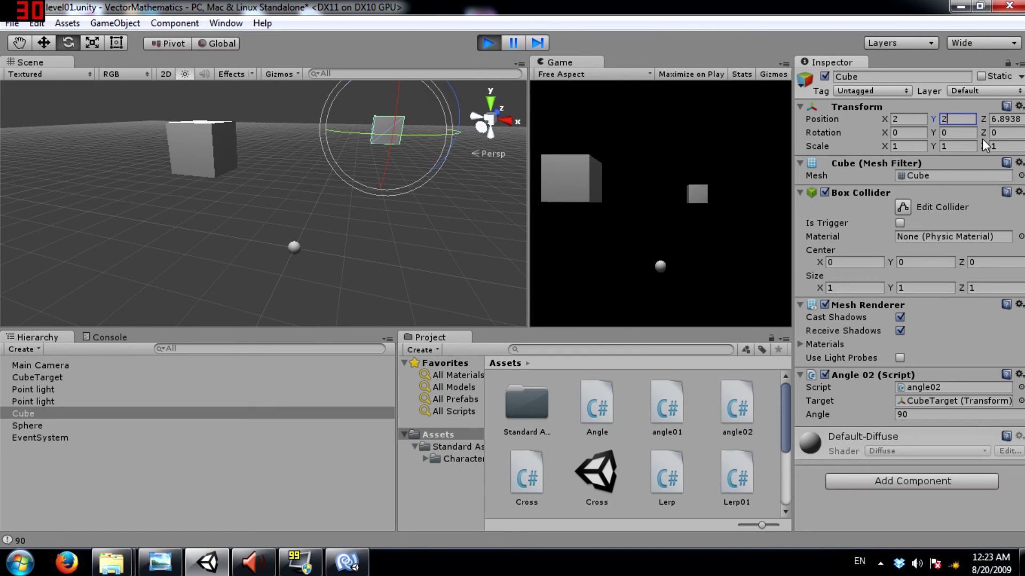
{"action": "left_click", "coordinate": [1006, 119]}
{"action": "type", "text": "0"}
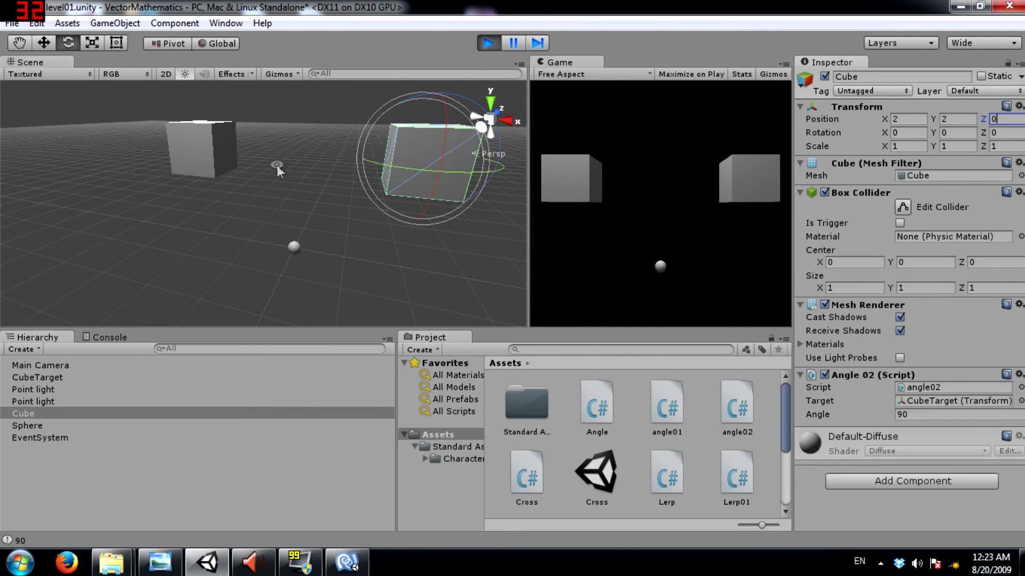
Step: Move the Cube farther from the sphere by setting its position to X 6 and Y 6
{"action": "scroll", "coordinate": [277, 170], "scroll_direction": "down", "scroll_amount": 10}
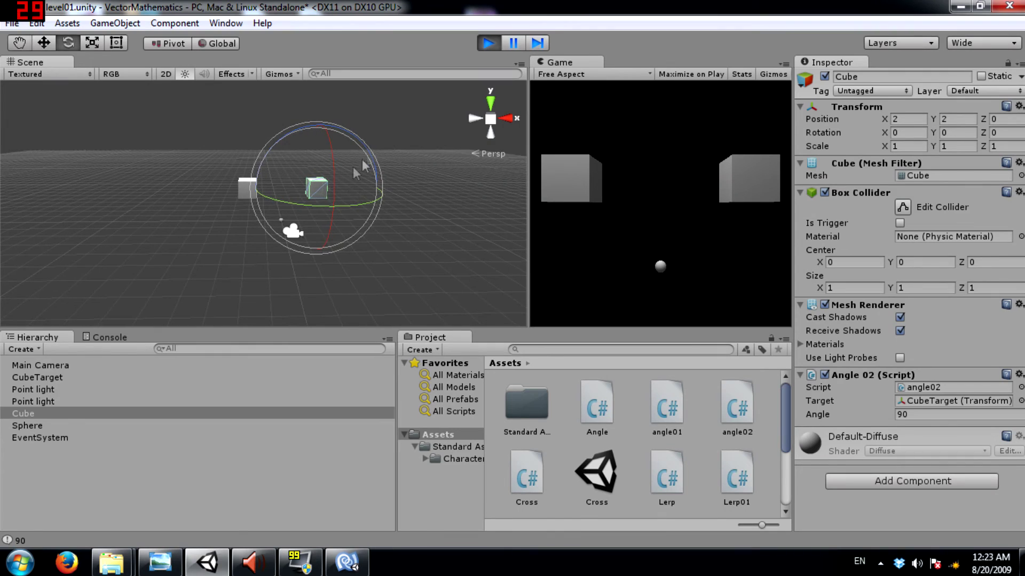
{"action": "left_click", "coordinate": [377, 135]}
{"action": "left_click", "coordinate": [317, 192]}
{"action": "left_click", "coordinate": [908, 119]}
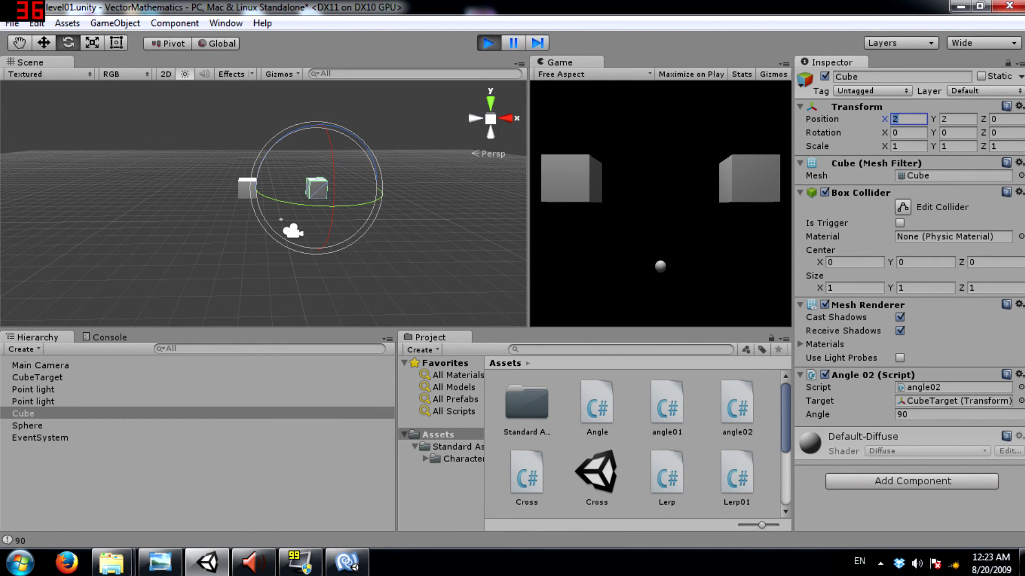
{"action": "type", "text": "6"}
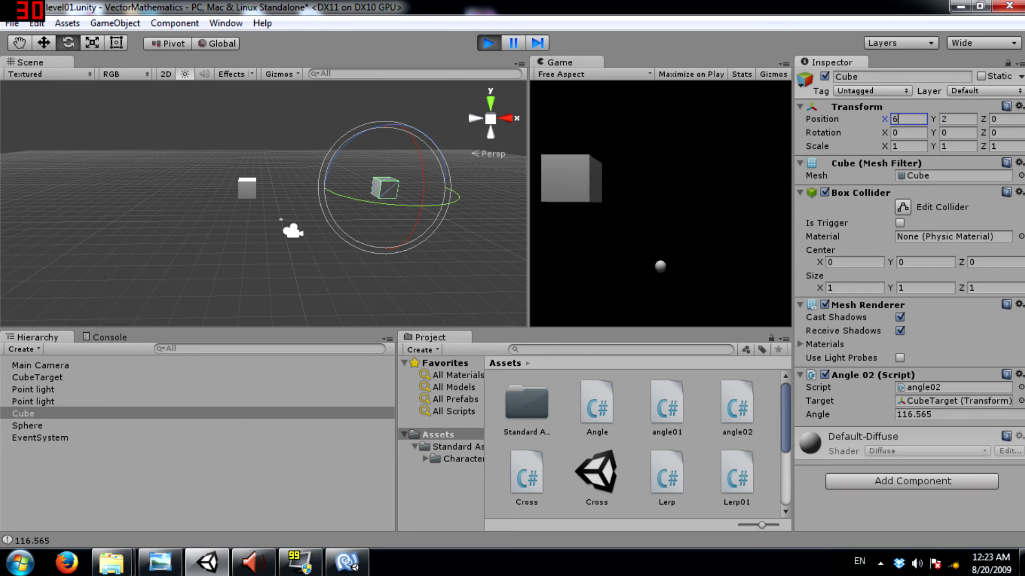
{"action": "type", "text": "6"}
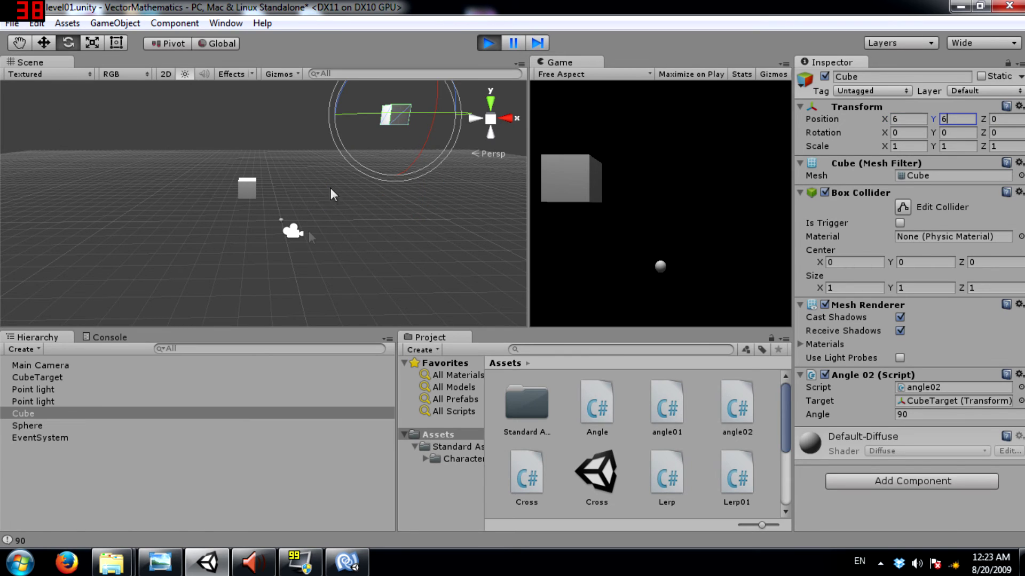
Step: Select CubeTarget and set its position to X -6 and Y 6, mirroring the Cube
{"action": "left_click", "coordinate": [250, 195]}
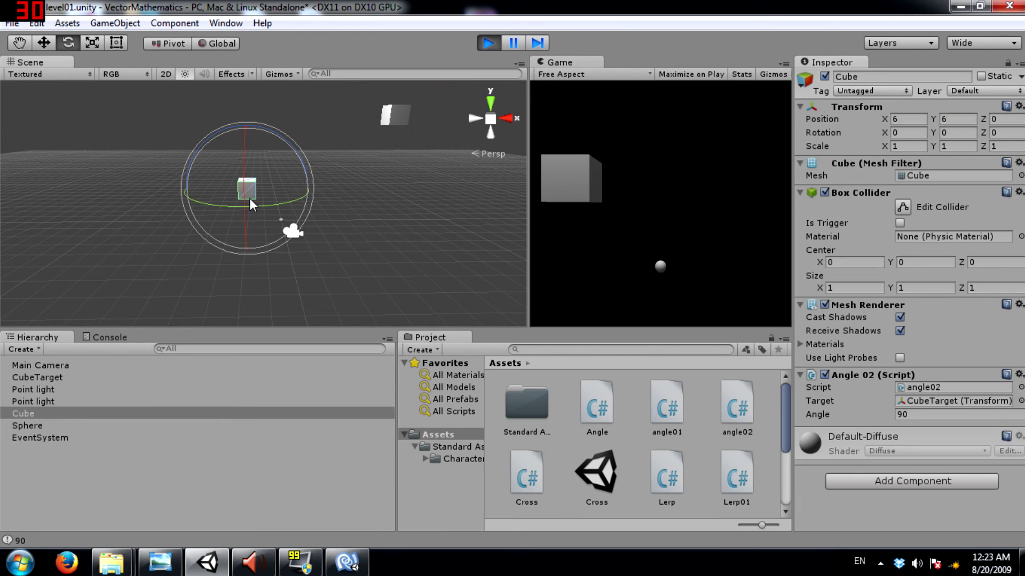
{"action": "left_click", "coordinate": [909, 119]}
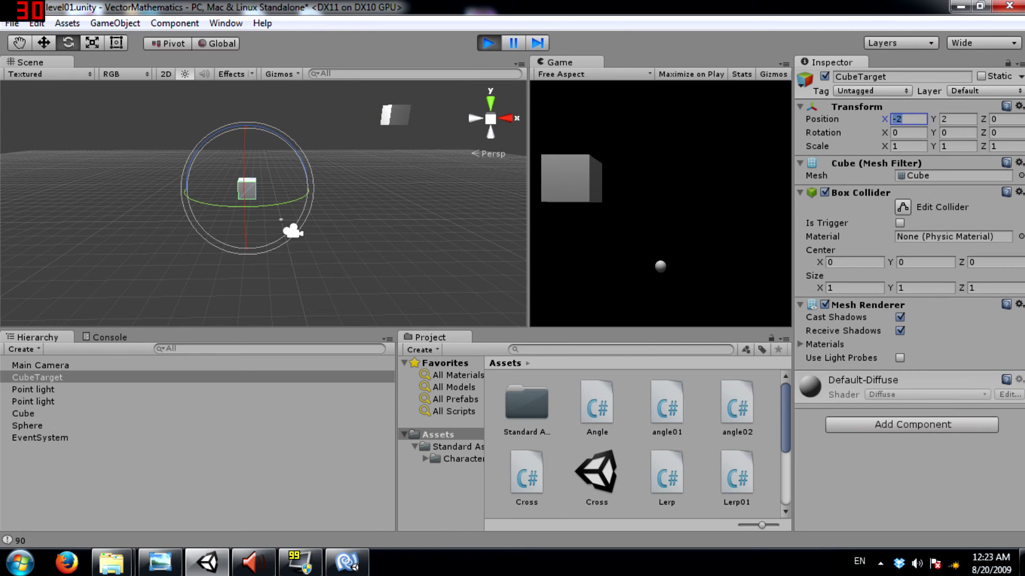
{"action": "key", "text": "BackSpace"}
{"action": "type", "text": "6"}
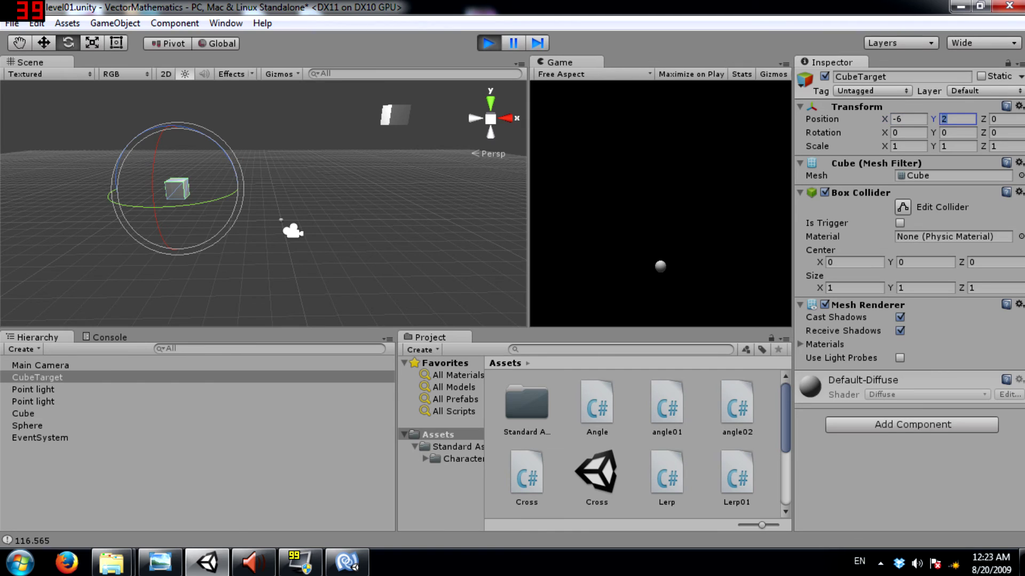
{"action": "type", "text": "6"}
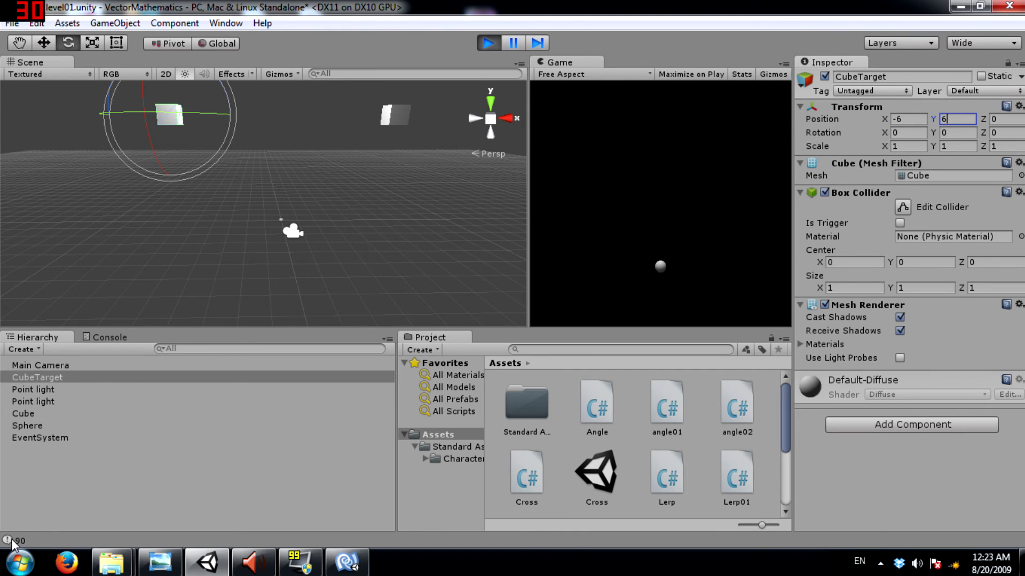
{"action": "key", "text": "f"}
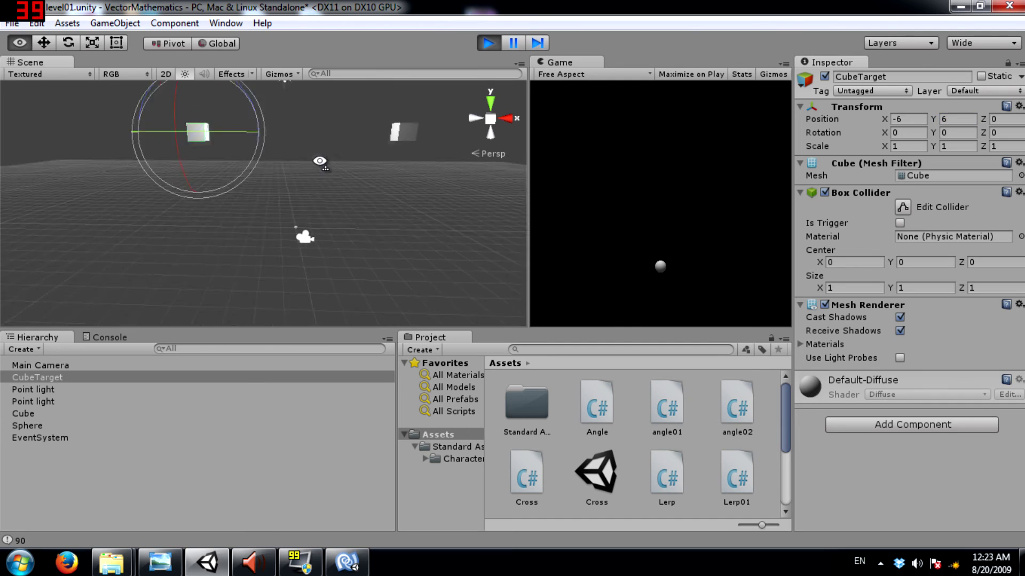